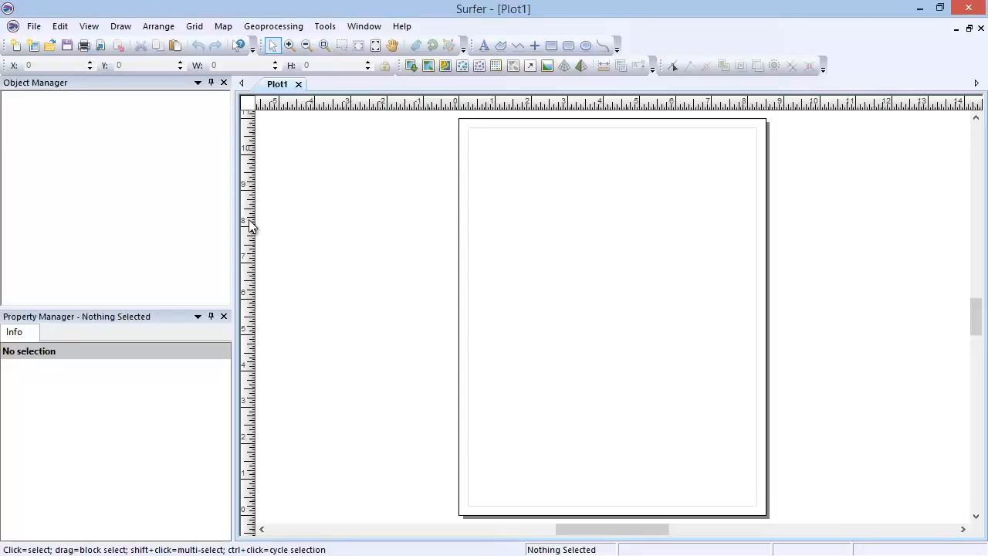
# Step: Create a new contour map from the Conifer.grd sample grid
pyautogui.click(223, 28)
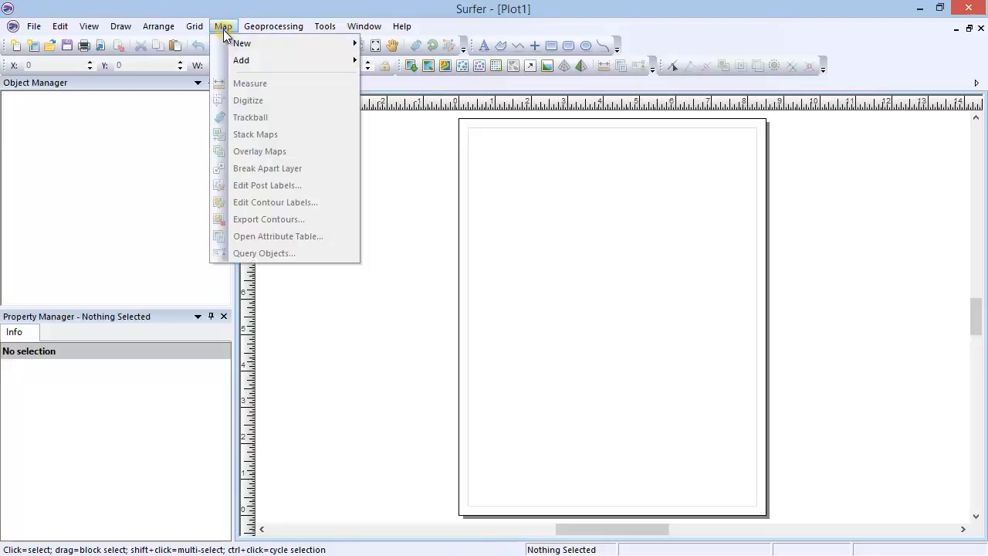
pyautogui.moveTo(260, 43)
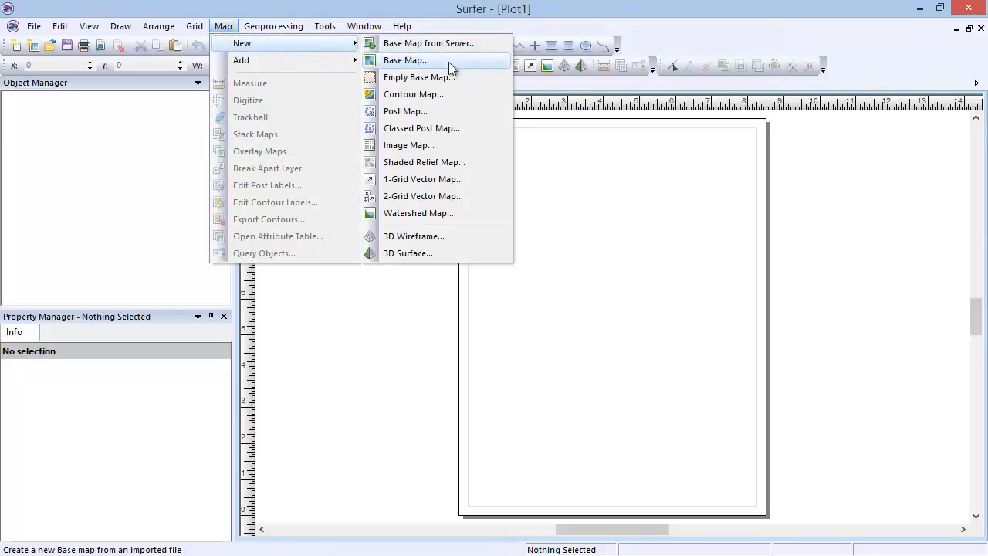
pyautogui.click(463, 96)
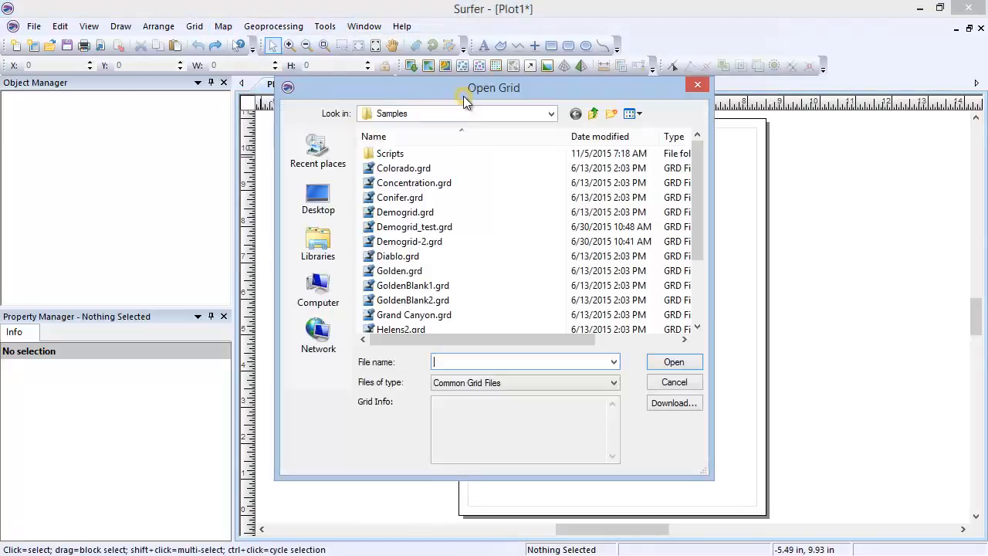
pyautogui.click(485, 195)
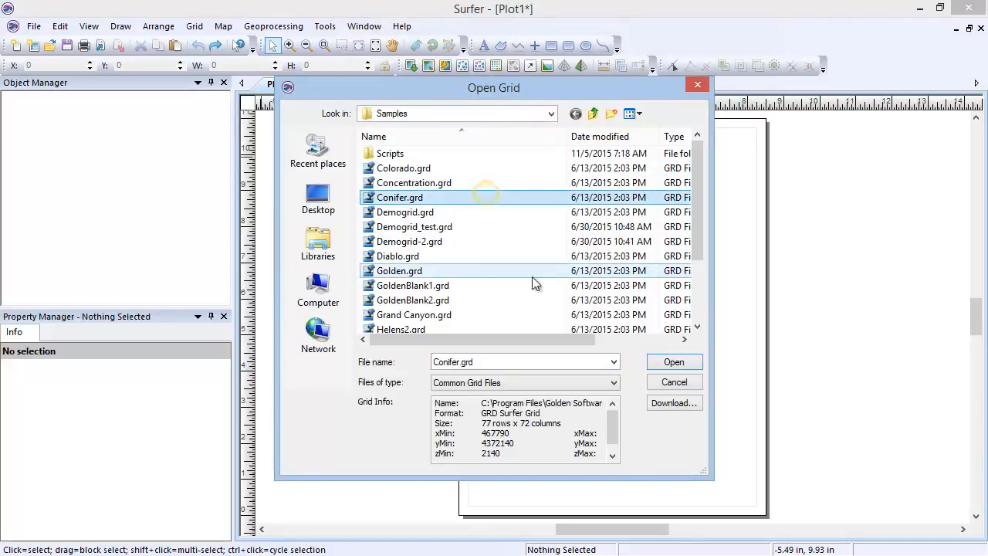
pyautogui.click(655, 362)
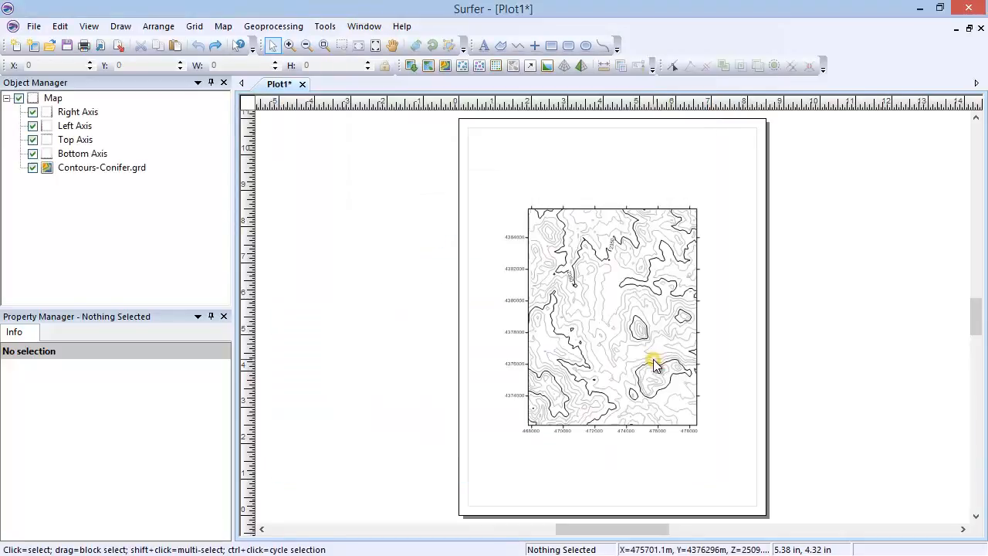
pyautogui.click(89, 28)
pyautogui.click(104, 43)
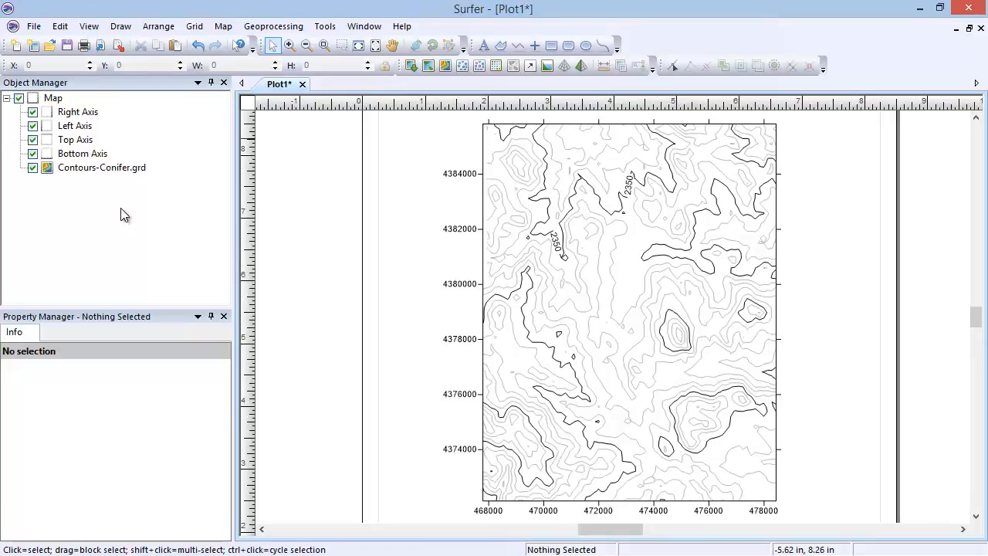
# Step: Examine the Conifer contour layer's general properties: smoothing options, fault line, and the fill and line properties of blanked regions
pyautogui.click(86, 169)
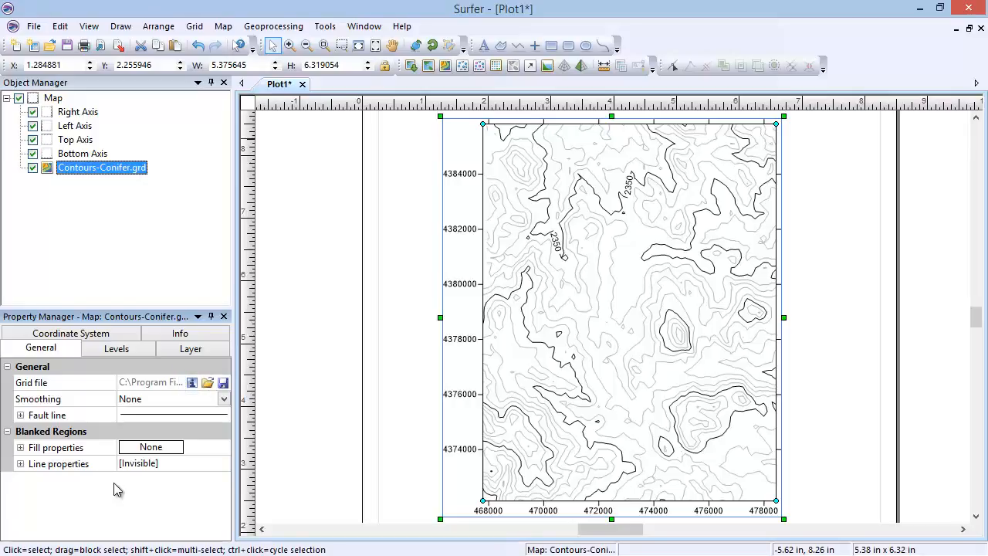
pyautogui.click(177, 399)
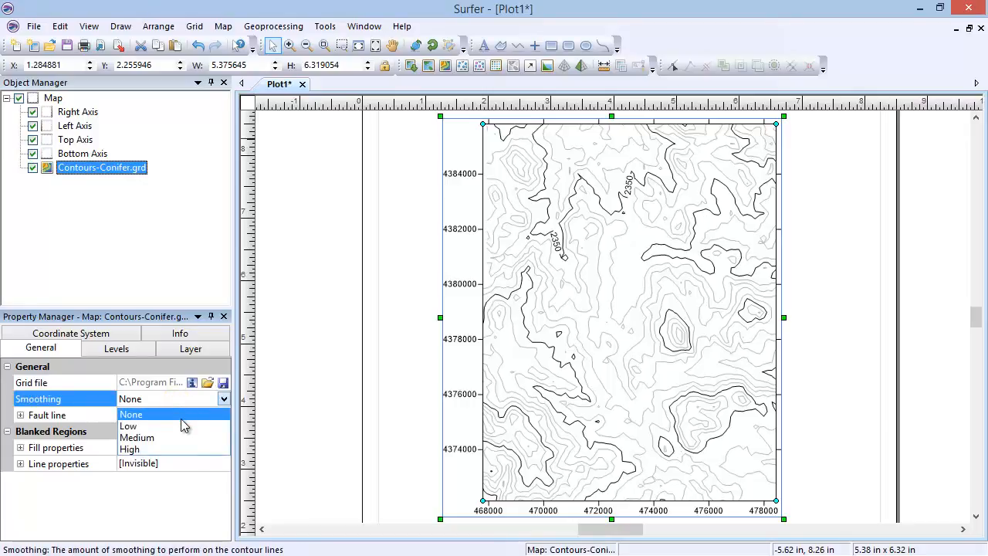
pyautogui.click(179, 415)
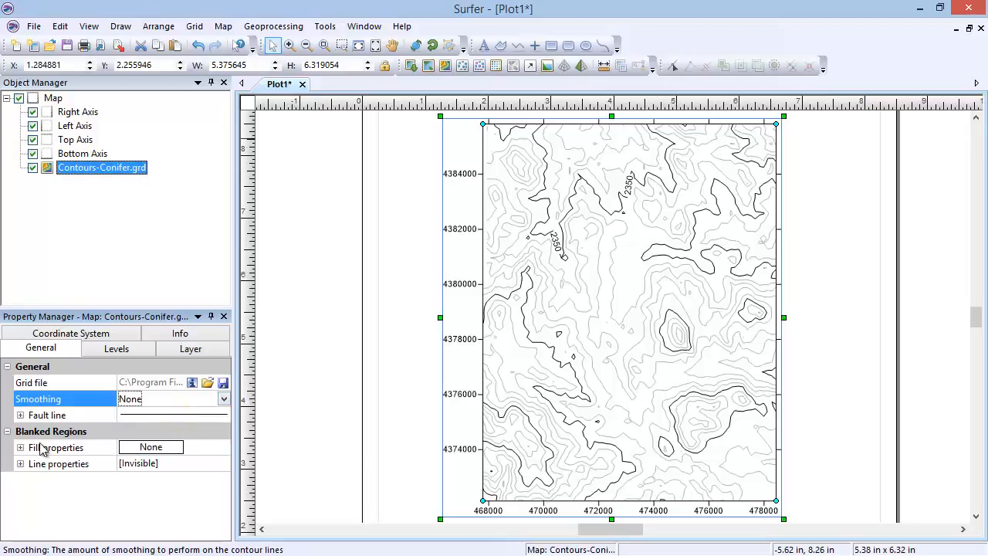
pyautogui.click(20, 415)
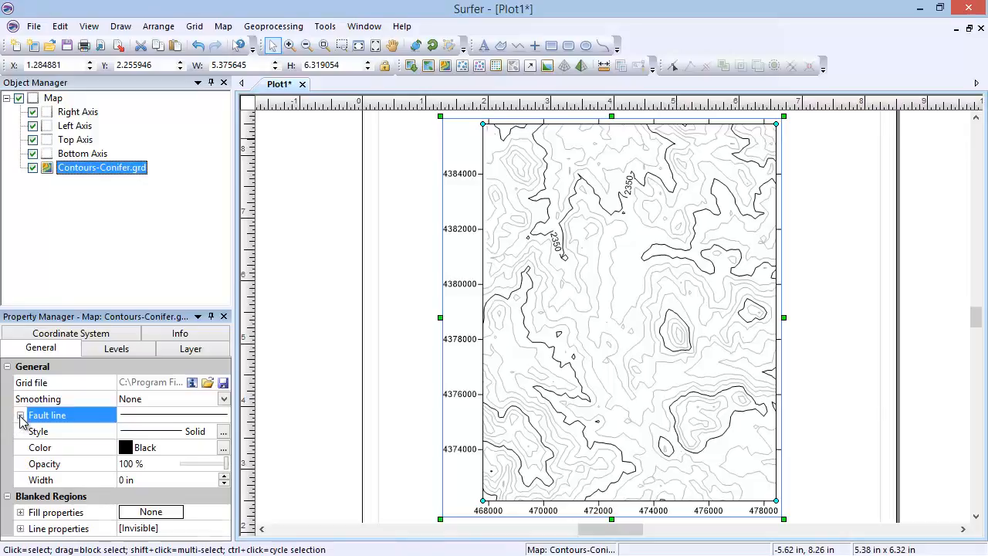
pyautogui.click(20, 416)
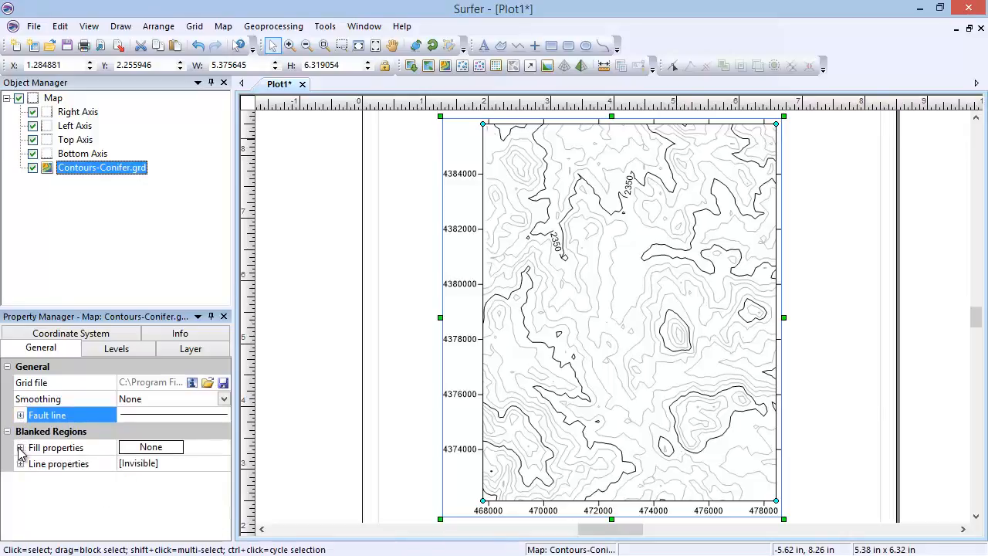
pyautogui.click(21, 448)
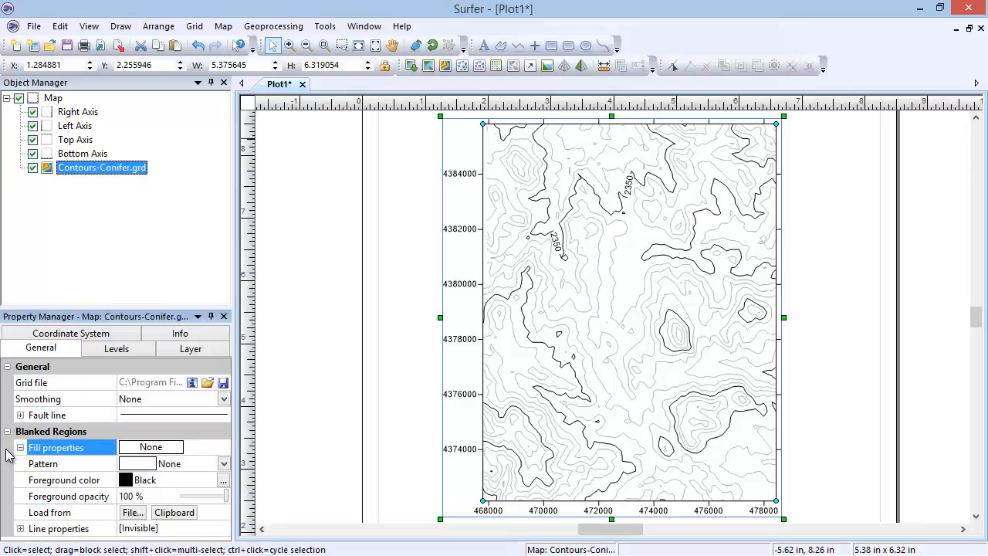
pyautogui.click(19, 529)
pyautogui.scroll(-2, 227, 463)
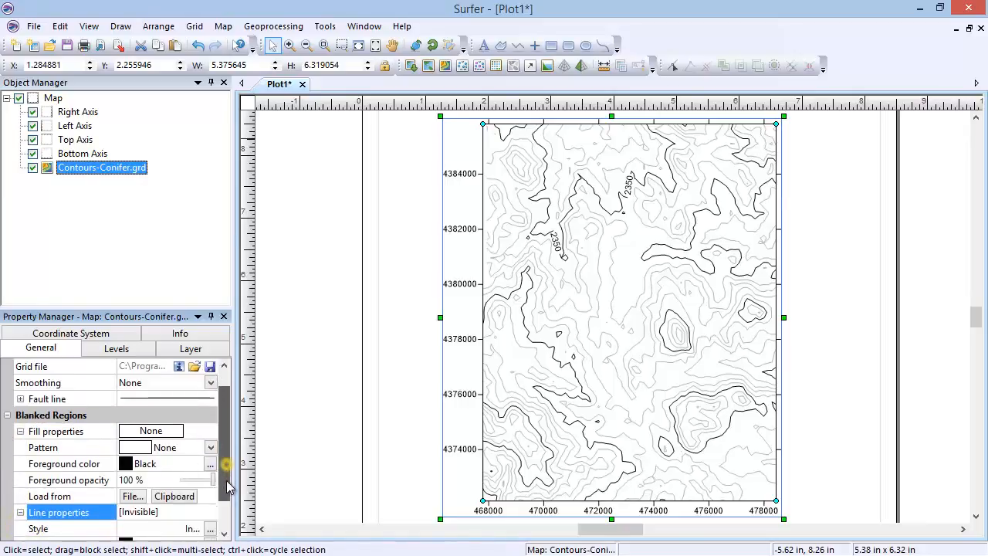
pyautogui.moveTo(228, 529); pyautogui.dragTo(266, 529)
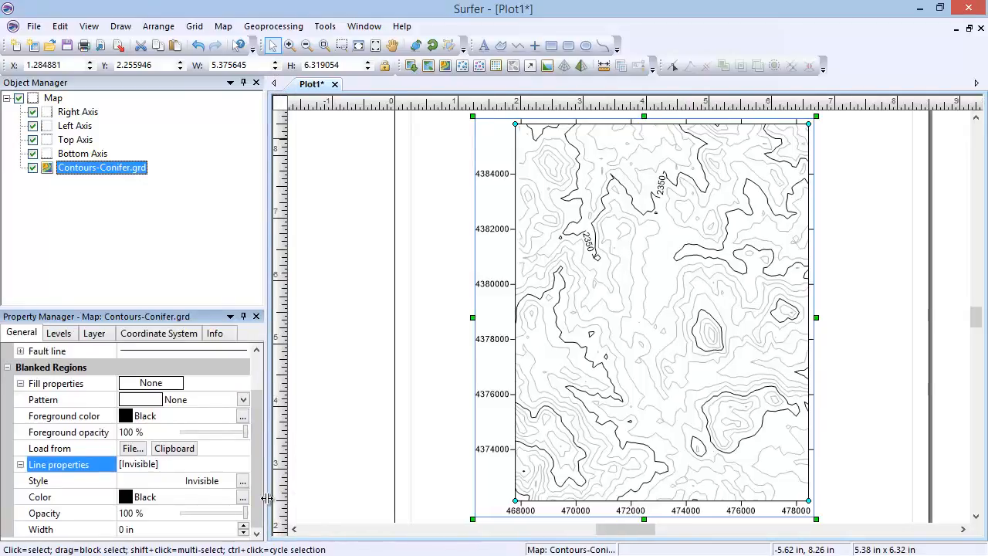
pyautogui.click(20, 465)
pyautogui.click(20, 431)
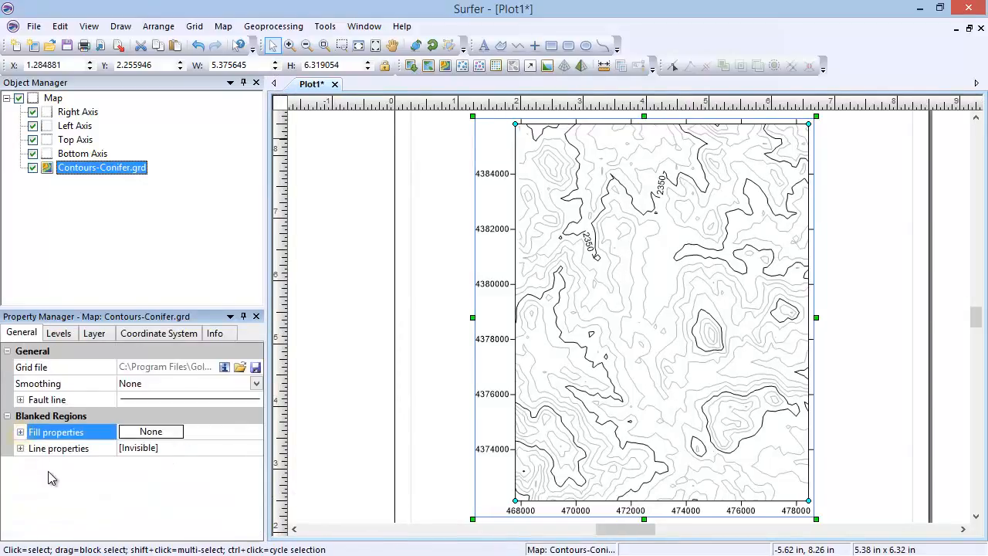
# Step: Display the contour layer's level settings with more room for the properties, and keep the Simple level method
pyautogui.click(58, 336)
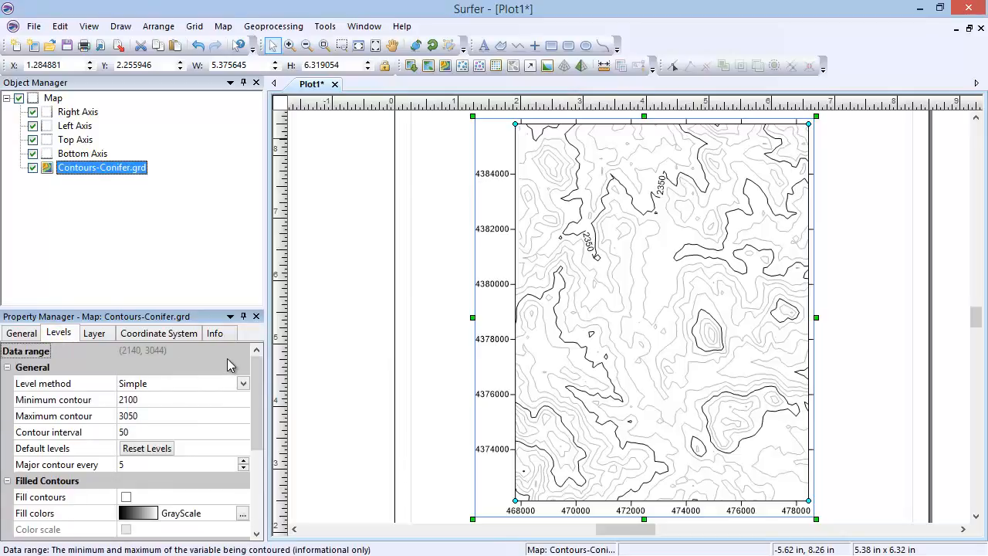
pyautogui.moveTo(227, 309); pyautogui.dragTo(227, 141)
pyautogui.scroll(-2, 255, 131)
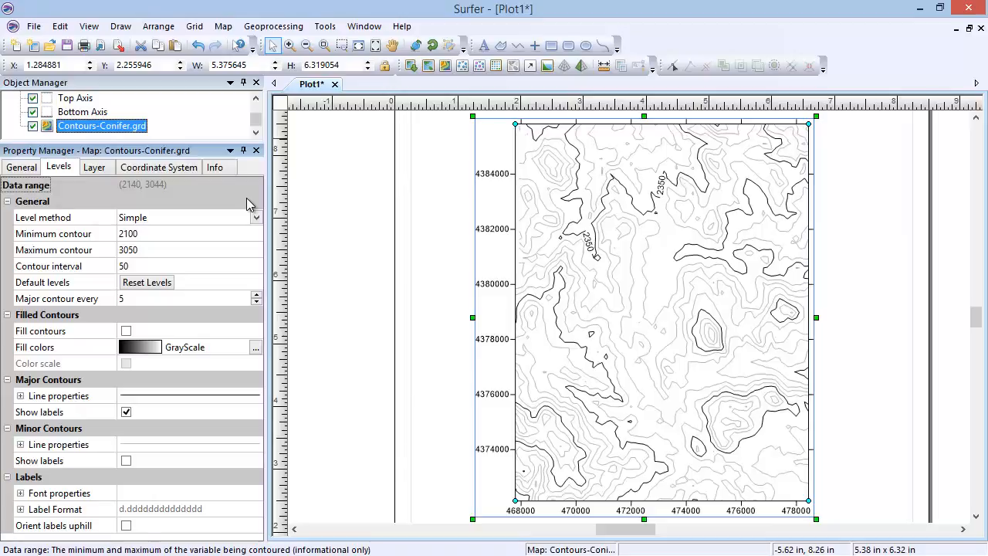
pyautogui.click(241, 219)
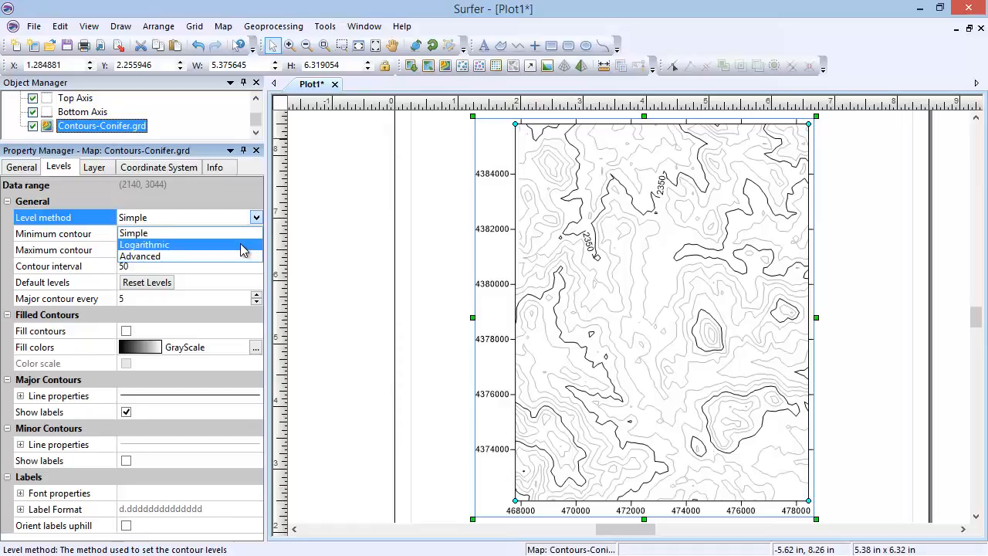
pyautogui.click(238, 232)
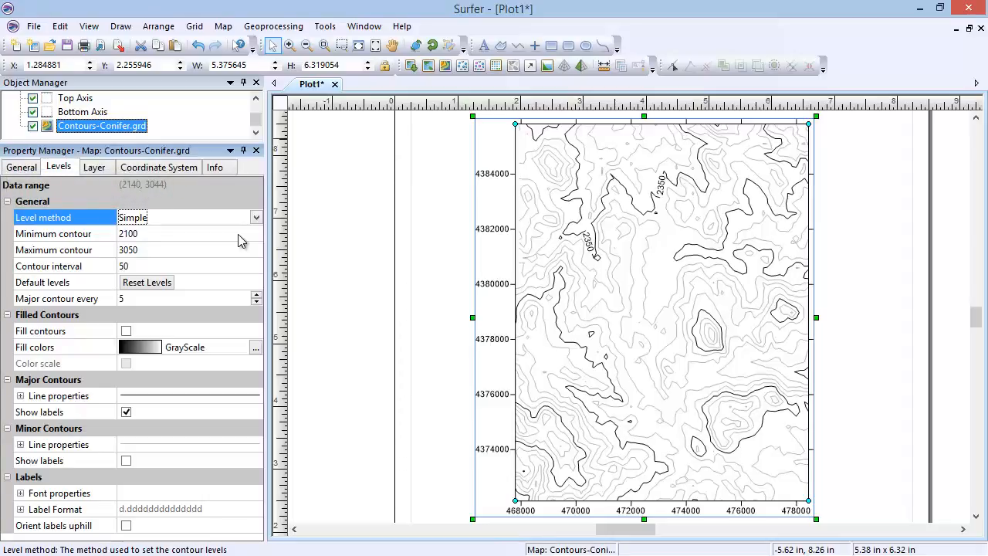
# Step: Try a minimum contour of 2500, a maximum of 2900 and an interval of 25, and restore the default levels
pyautogui.click(198, 234)
pyautogui.write('2500')
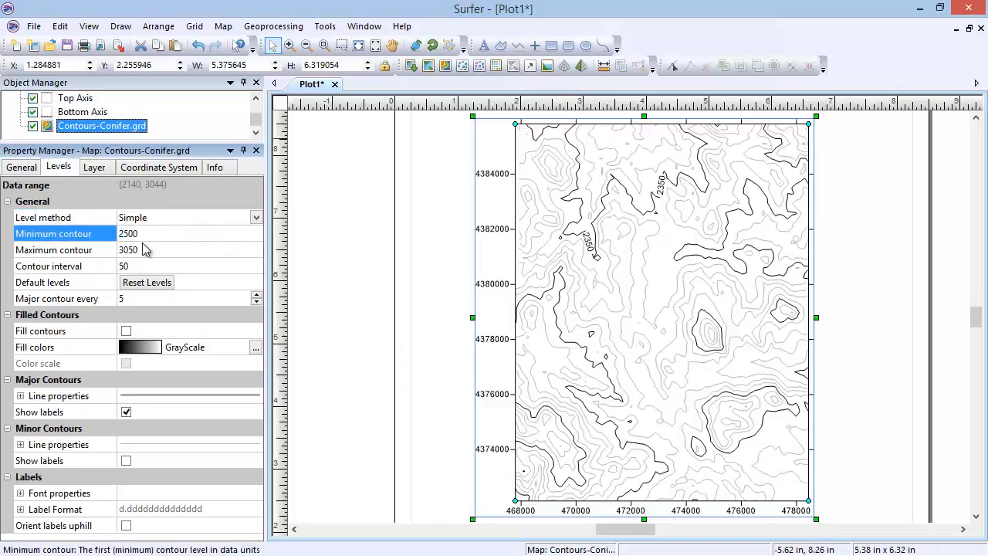
pyautogui.click(166, 250)
pyautogui.write('2900')
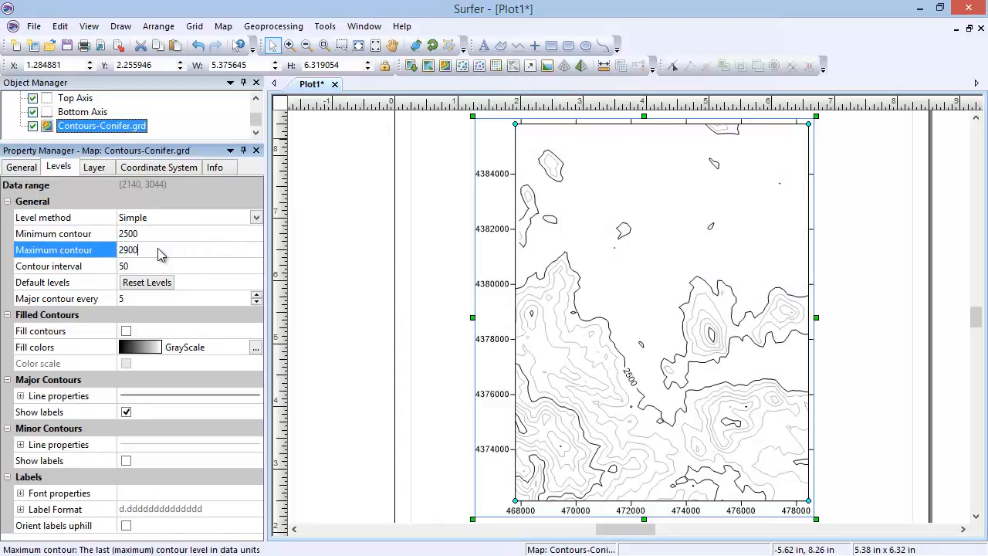
pyautogui.click(141, 267)
pyautogui.write('25')
pyautogui.press('Return')
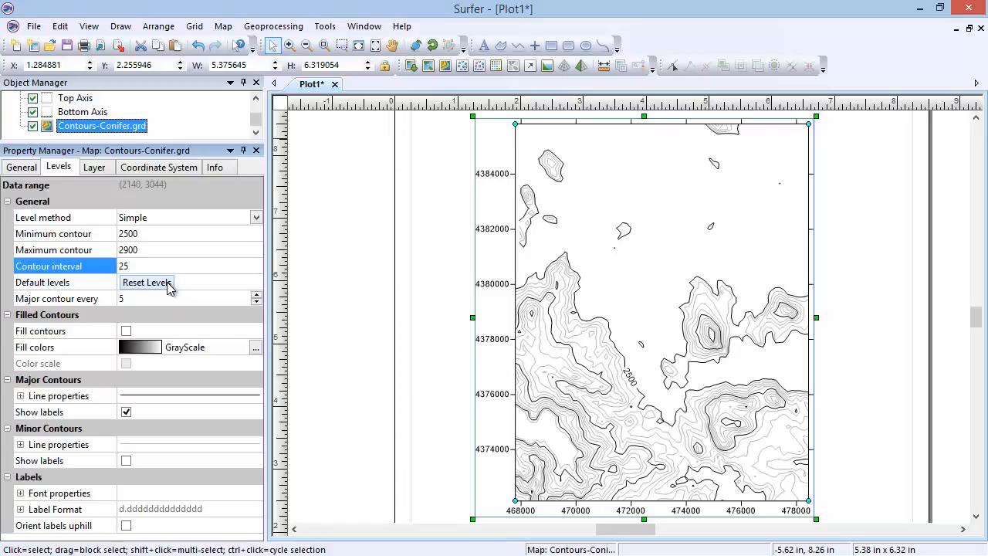
pyautogui.click(170, 286)
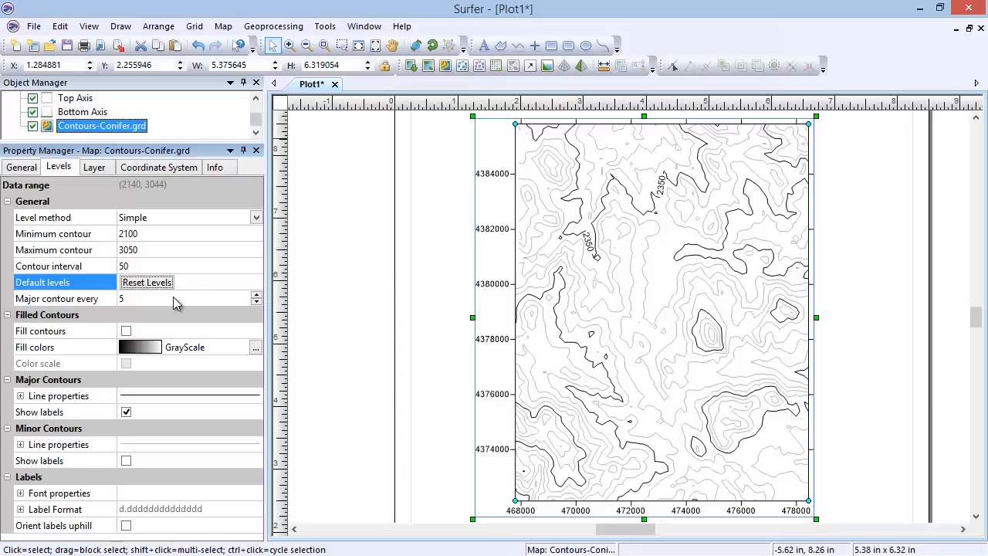
# Step: Try making every contour line a major contour by setting the major contour frequency to 1
pyautogui.click(174, 298)
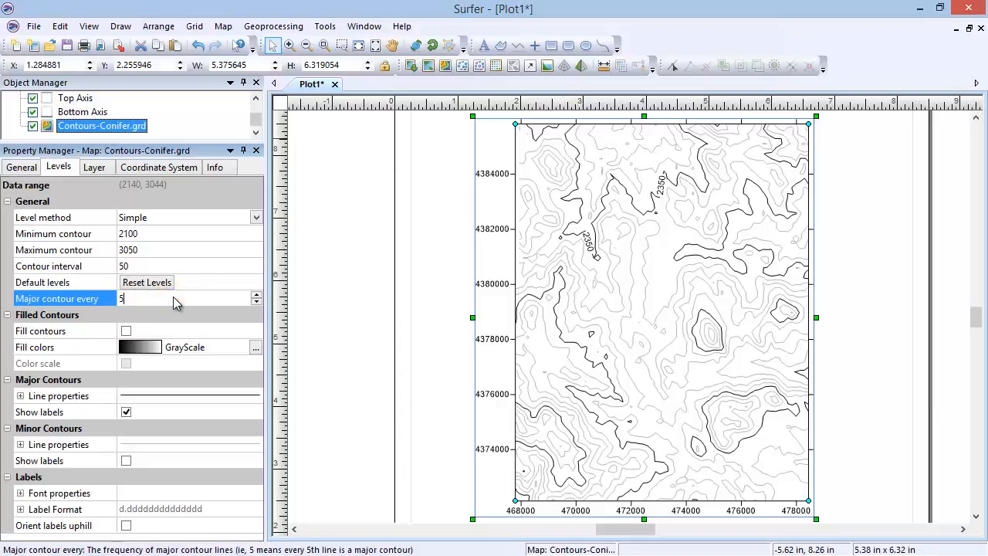
pyautogui.press('BackSpace')
pyautogui.write('1')
pyautogui.press('Return')
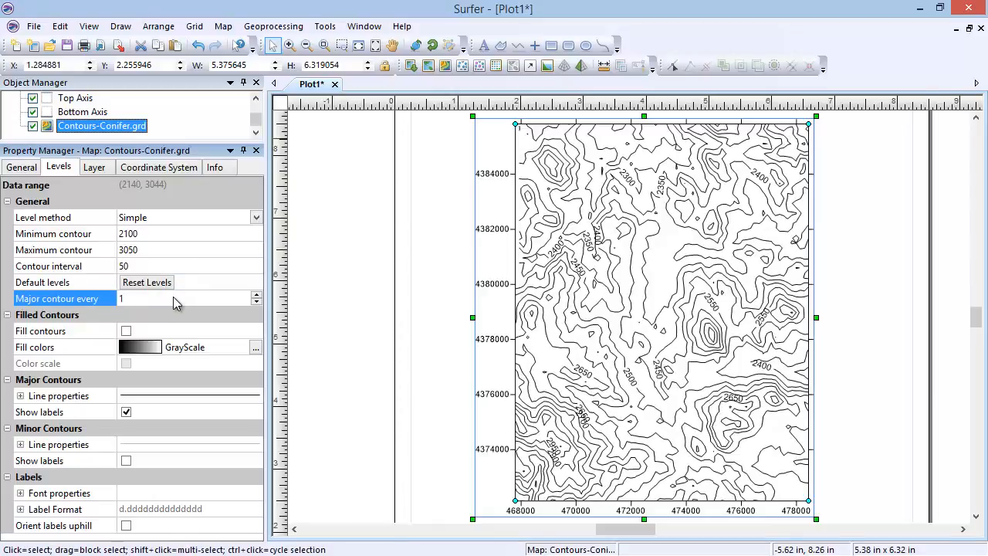
# Step: Set the major contour frequency to 4 and turn on filling between the contours
pyautogui.click(174, 298)
pyautogui.press('BackSpace')
pyautogui.write('4')
pyautogui.press('Return')
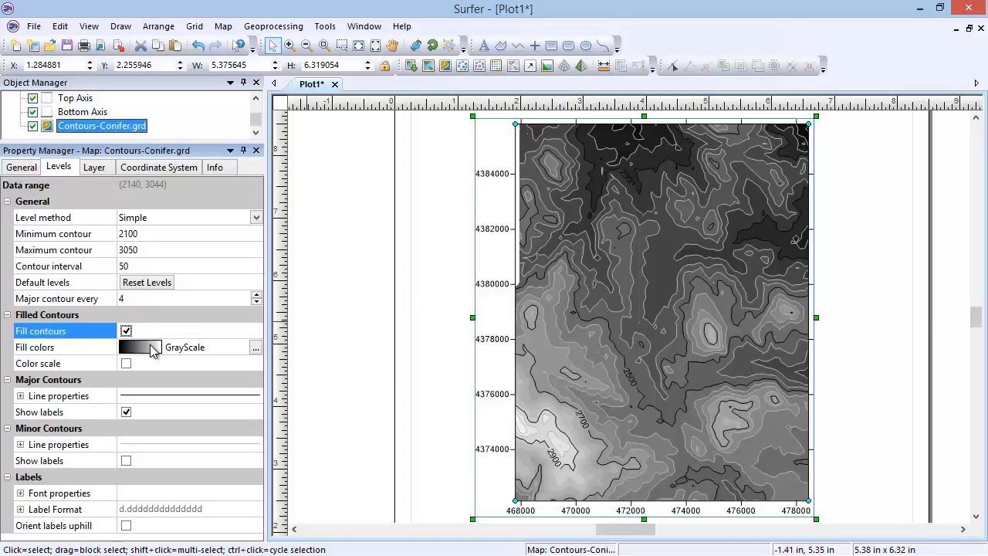
# Step: Apply the Geology colormap to the filled contours and map its colors to the data limits
pyautogui.click(152, 350)
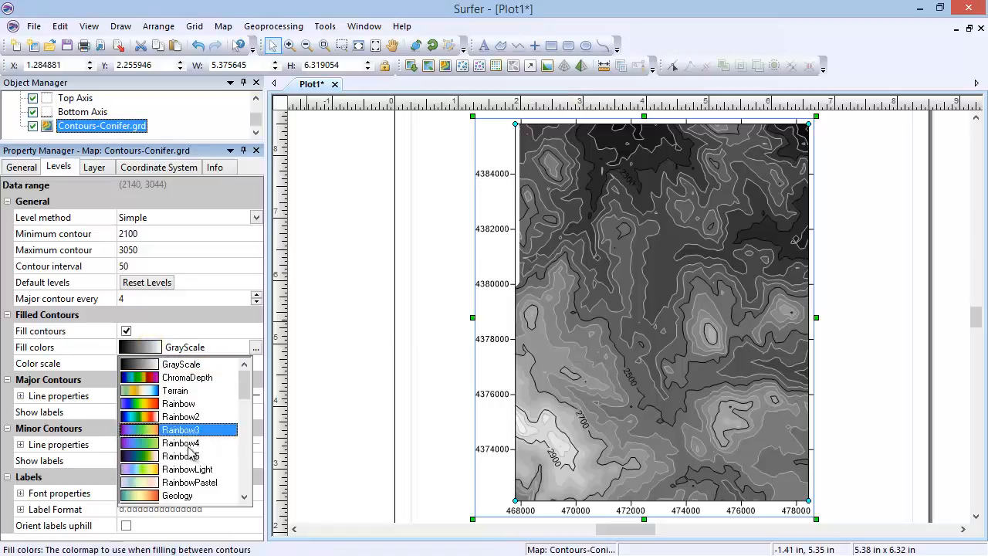
pyautogui.click(198, 497)
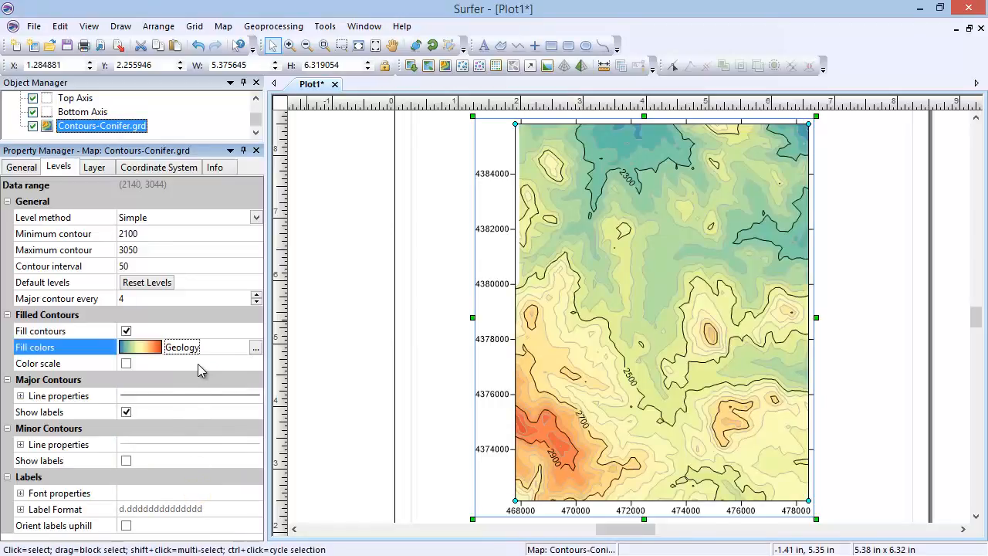
pyautogui.click(255, 350)
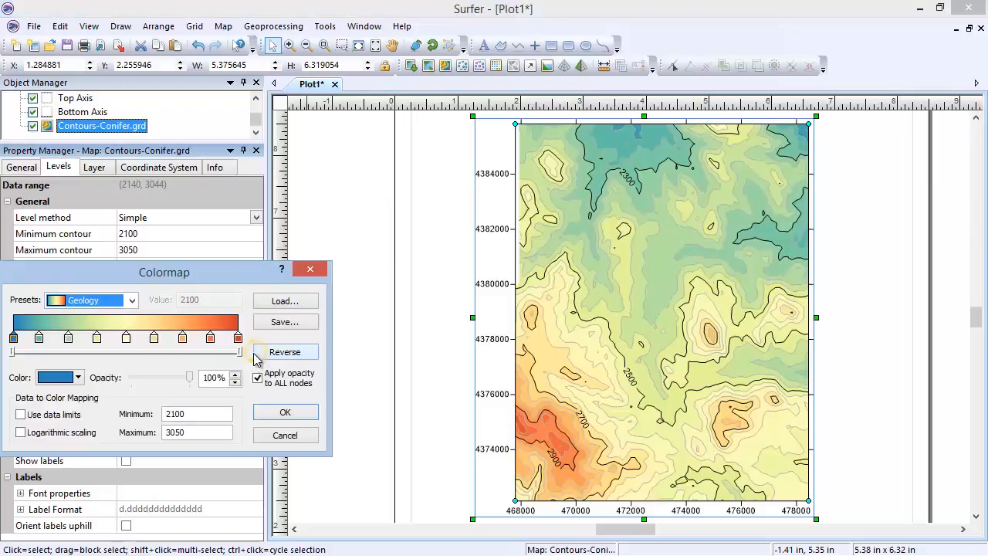
pyautogui.click(45, 414)
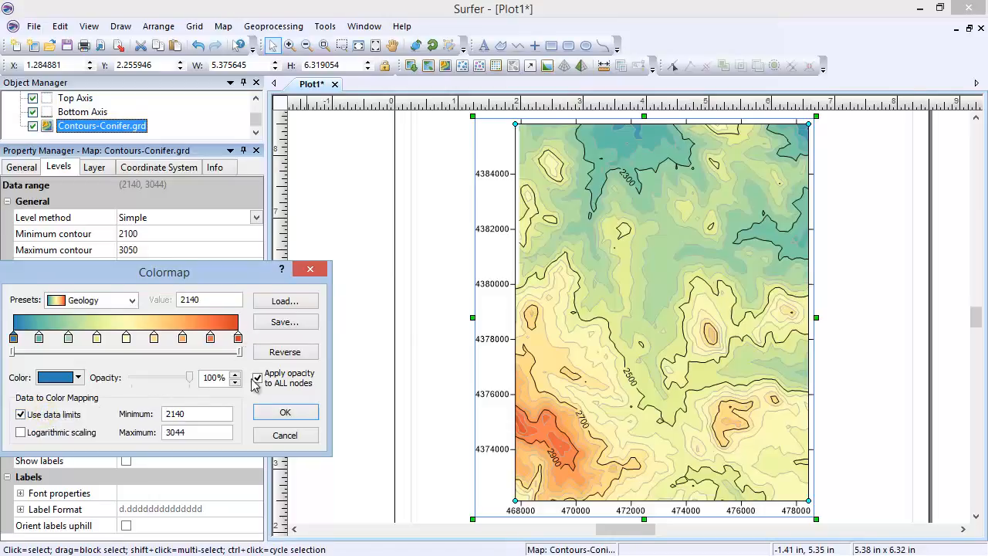
pyautogui.click(282, 412)
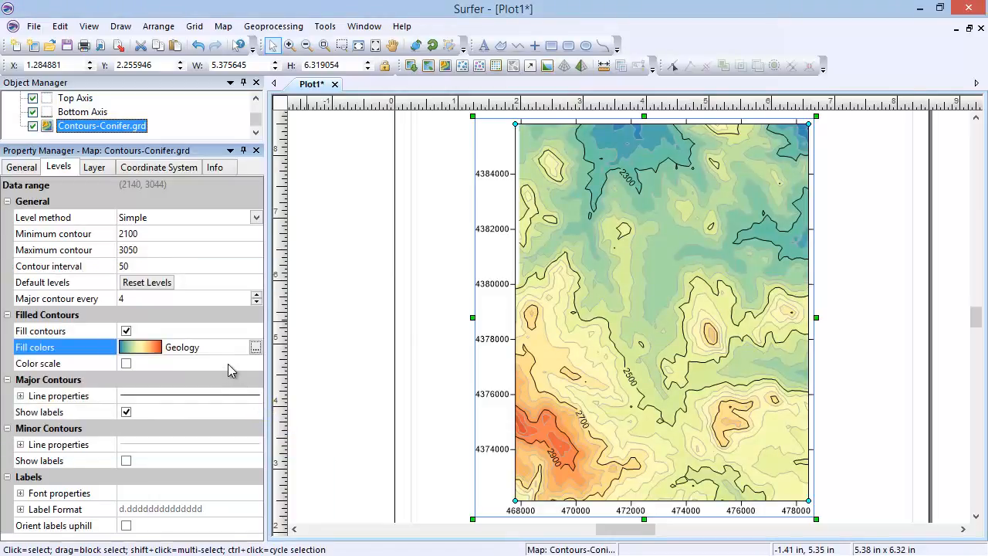
# Step: Add a color scale for the filled contours and move it slightly farther right from the map
pyautogui.click(126, 364)
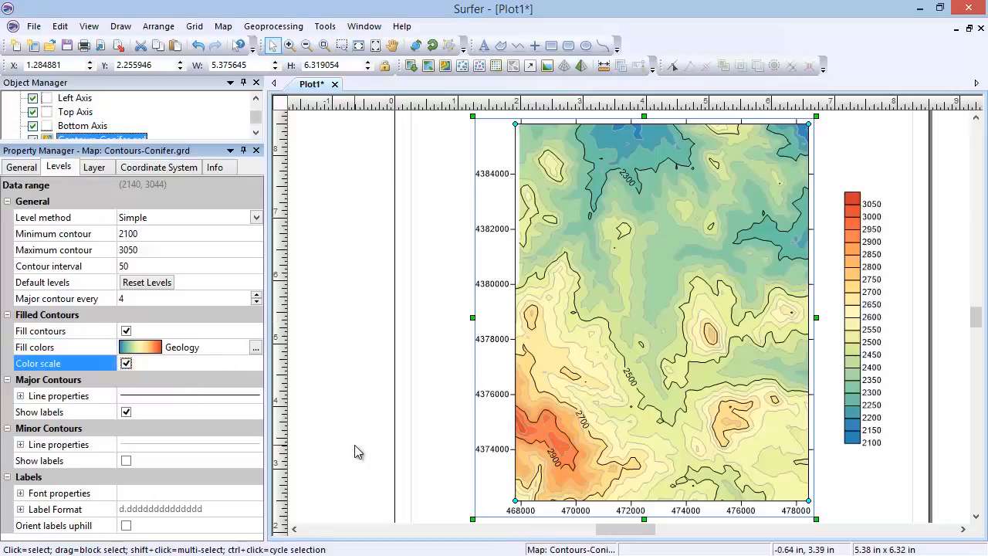
pyautogui.click(852, 359)
pyautogui.moveTo(855, 358); pyautogui.dragTo(862, 358)
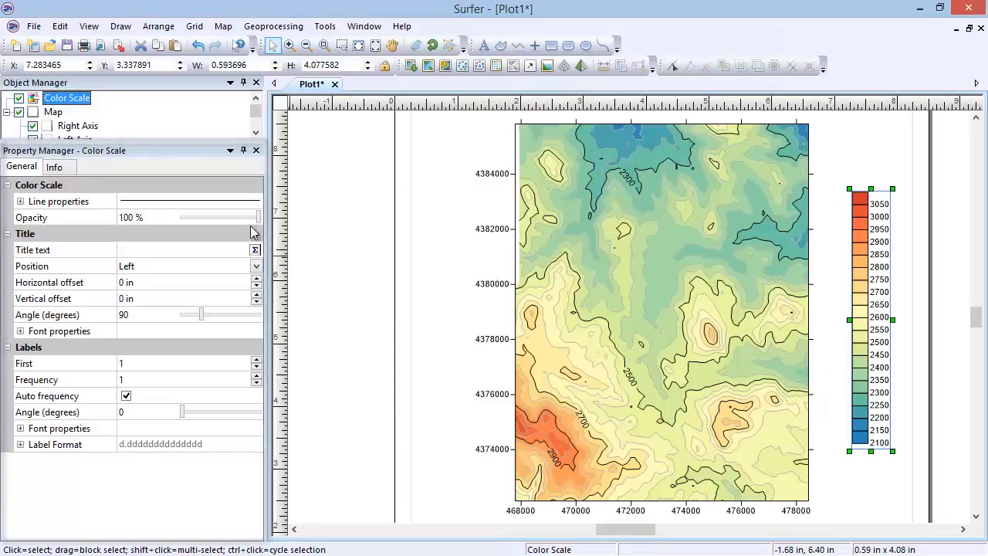
# Step: Reselect the Contours-Conifer.grd layer to return to its level settings
pyautogui.click(255, 134)
pyautogui.click(255, 133)
pyautogui.click(255, 133)
pyautogui.click(256, 134)
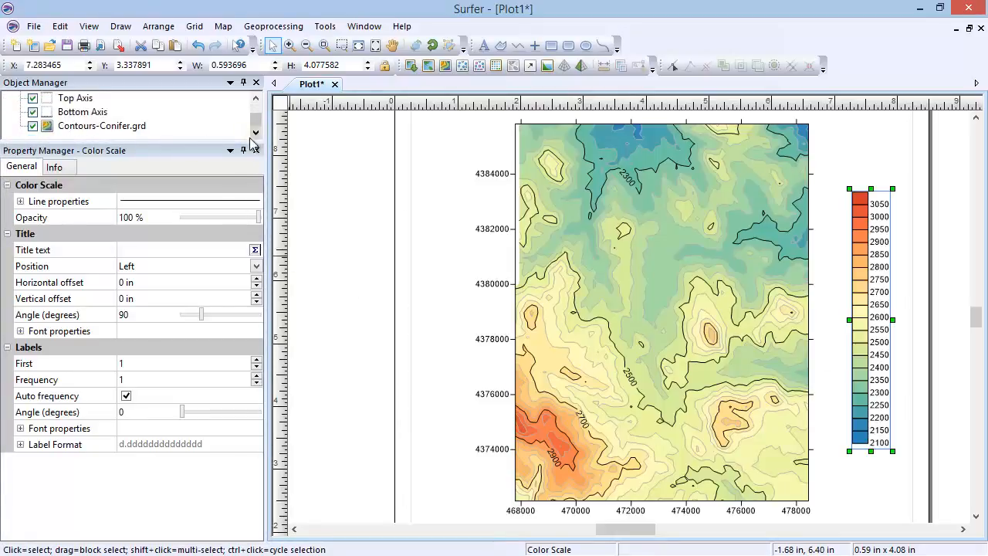
pyautogui.click(124, 131)
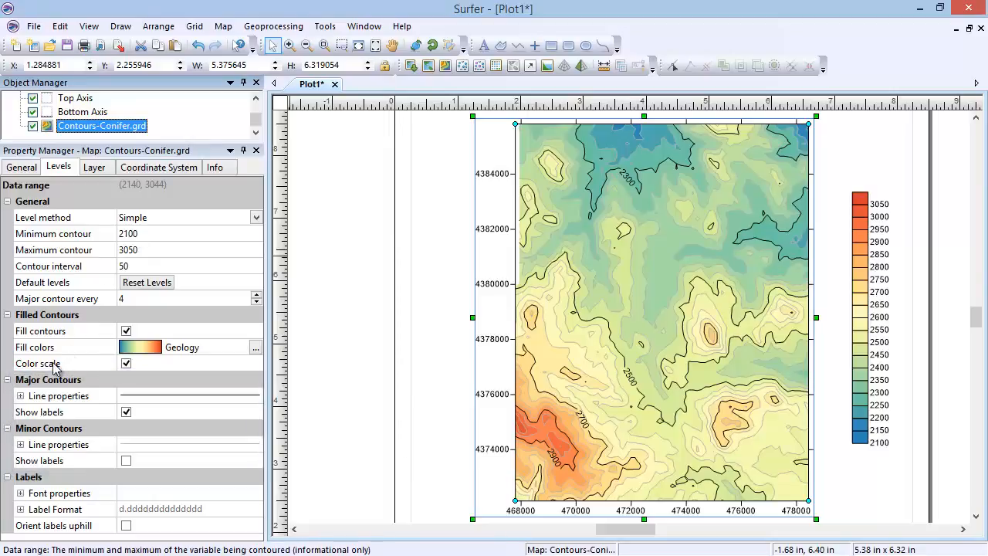
# Step: Set the major contour lines to Dark Brown with a width of 0.03 in
pyautogui.click(21, 396)
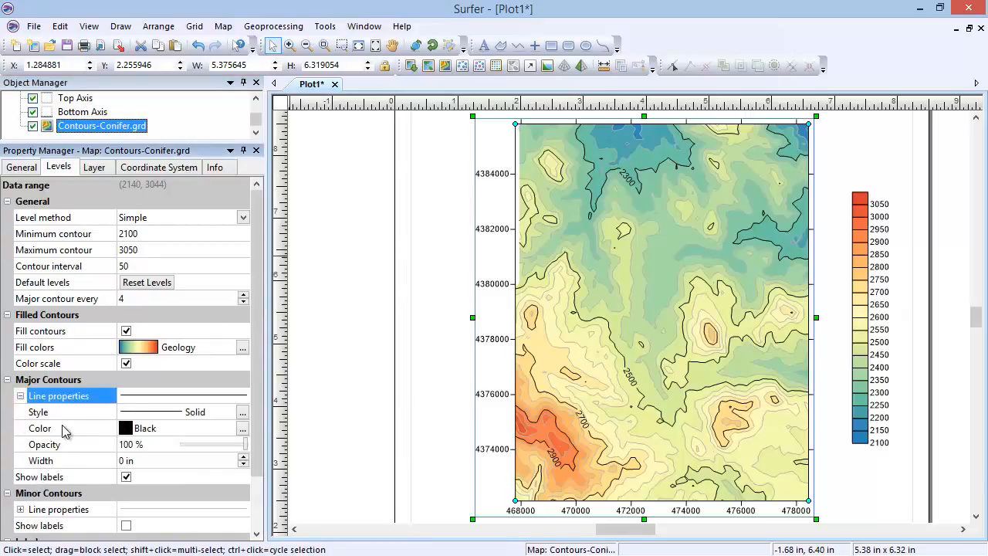
pyautogui.click(144, 429)
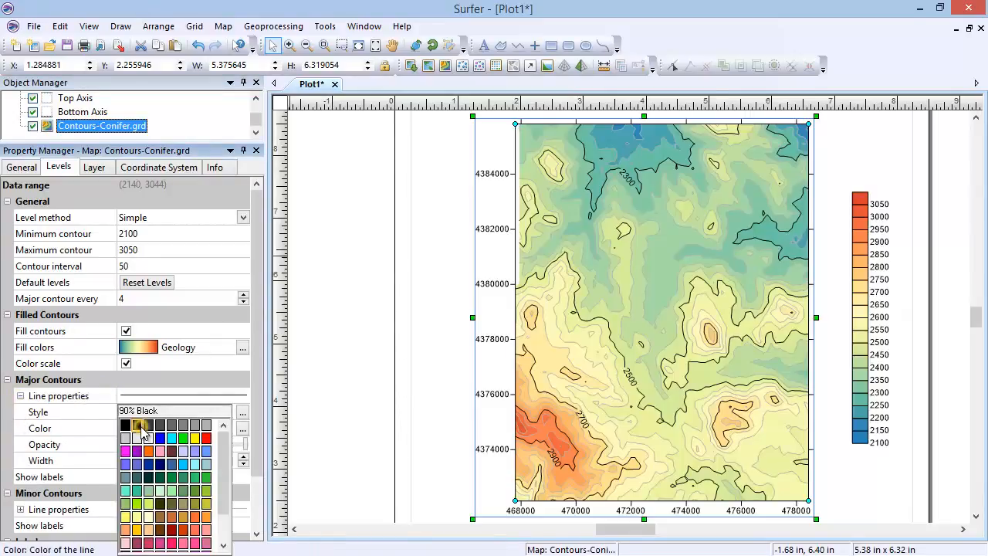
pyautogui.click(171, 451)
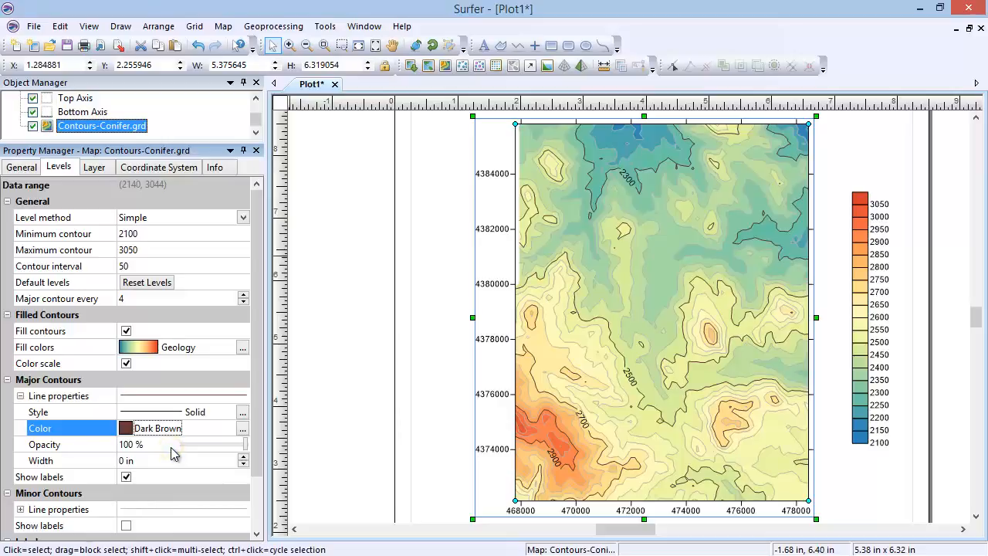
pyautogui.click(124, 460)
pyautogui.write('0.03')
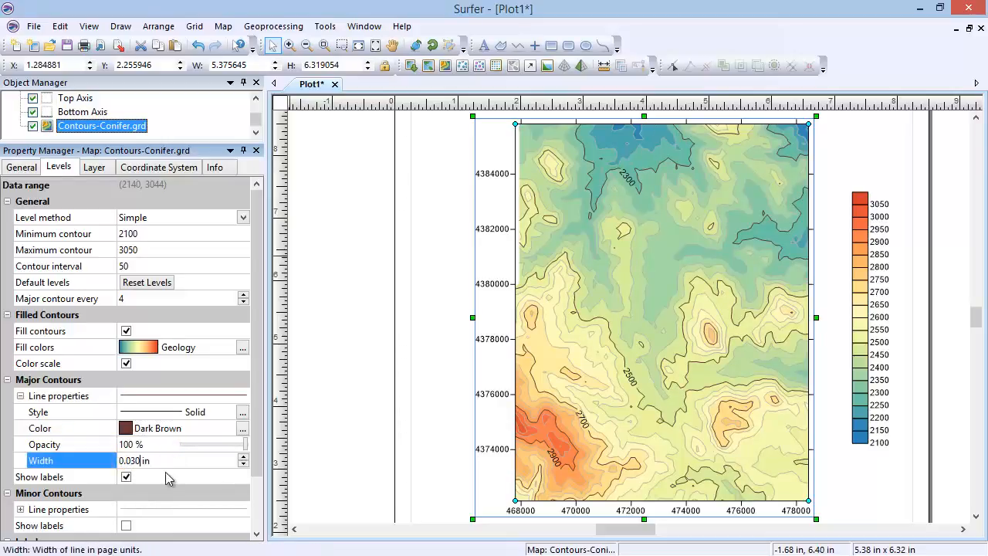
pyautogui.press('Return')
pyautogui.click(21, 396)
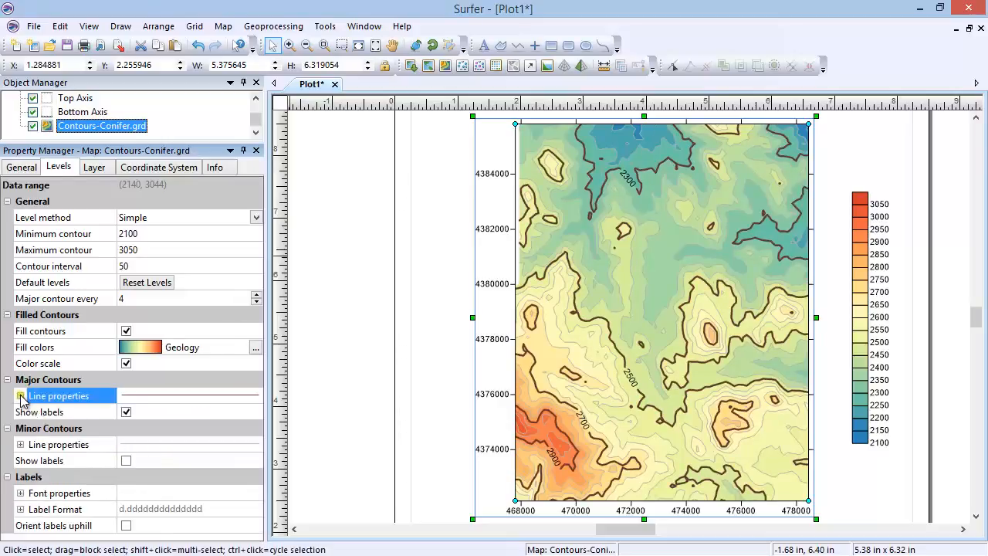
# Step: Set the minor contour lines to the .1 in. Dash style and the color Gold
pyautogui.click(21, 444)
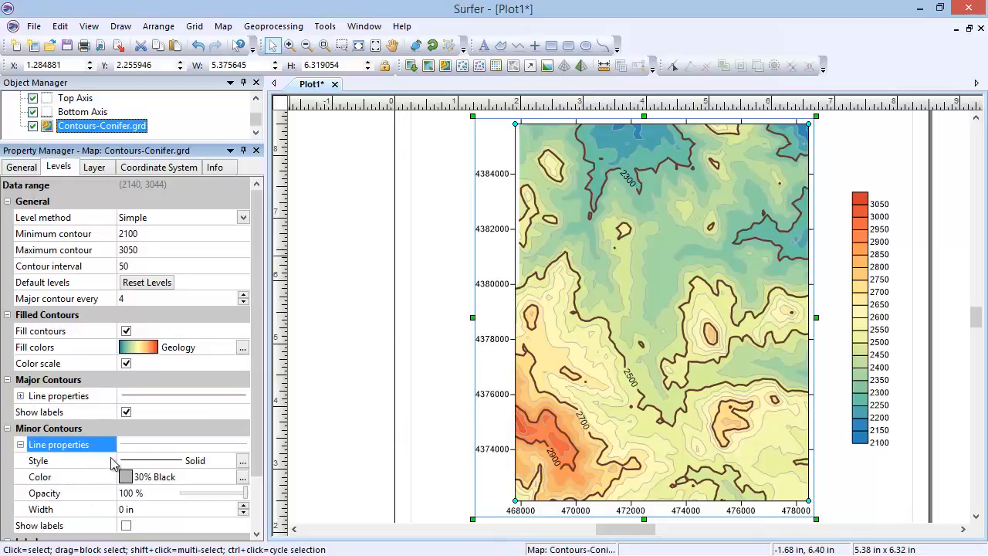
pyautogui.click(153, 461)
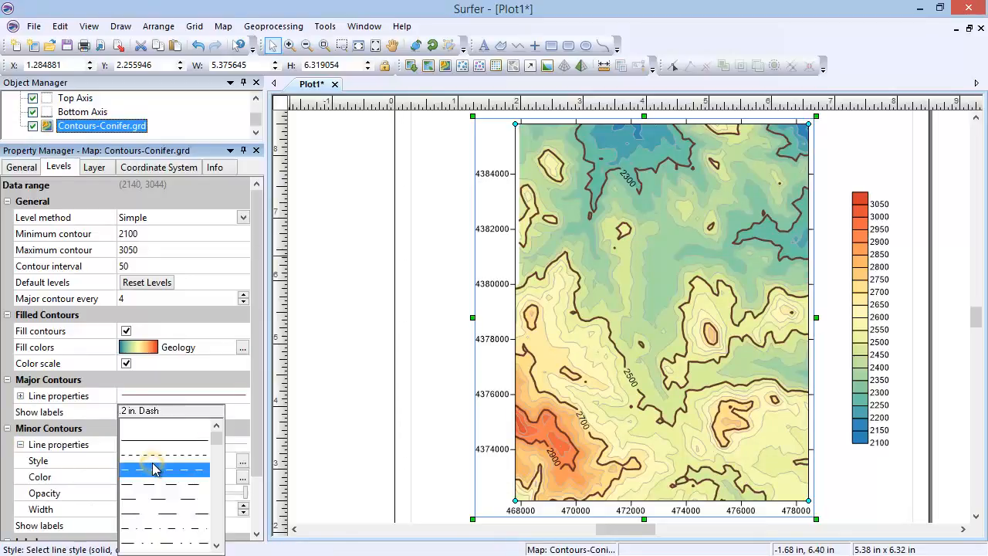
pyautogui.click(153, 459)
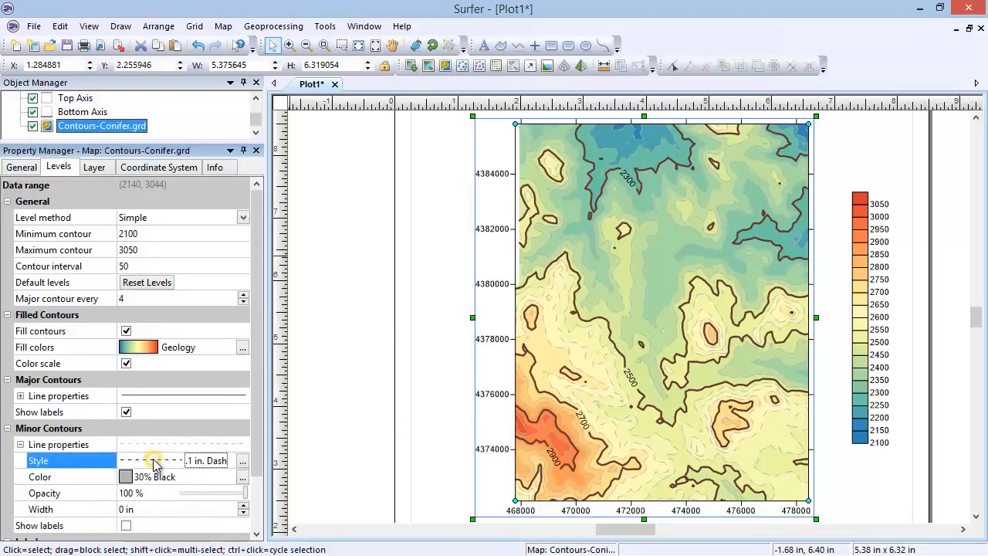
pyautogui.click(183, 477)
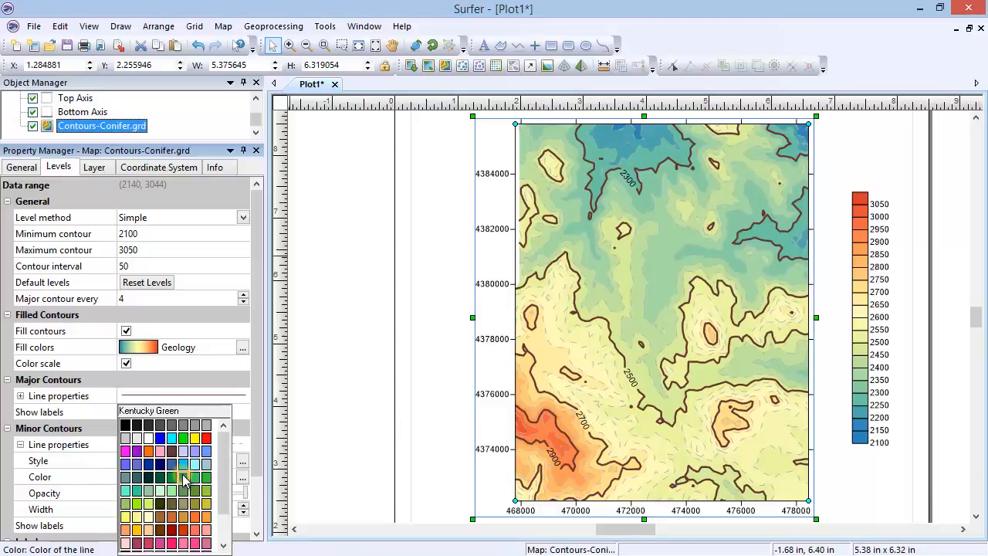
pyautogui.click(195, 530)
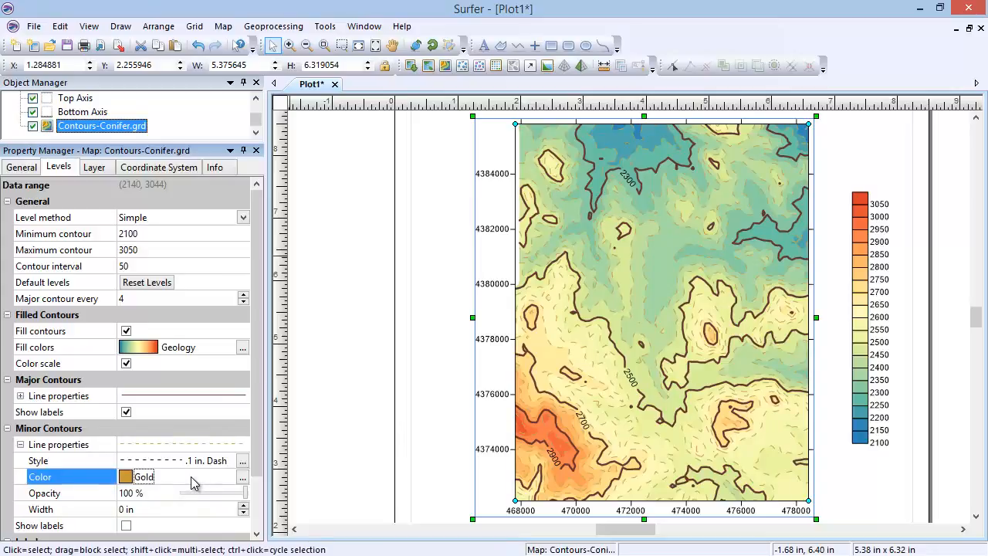
# Step: Turn on labels for the minor contours and collapse their line properties
pyautogui.click(79, 445)
pyautogui.click(127, 525)
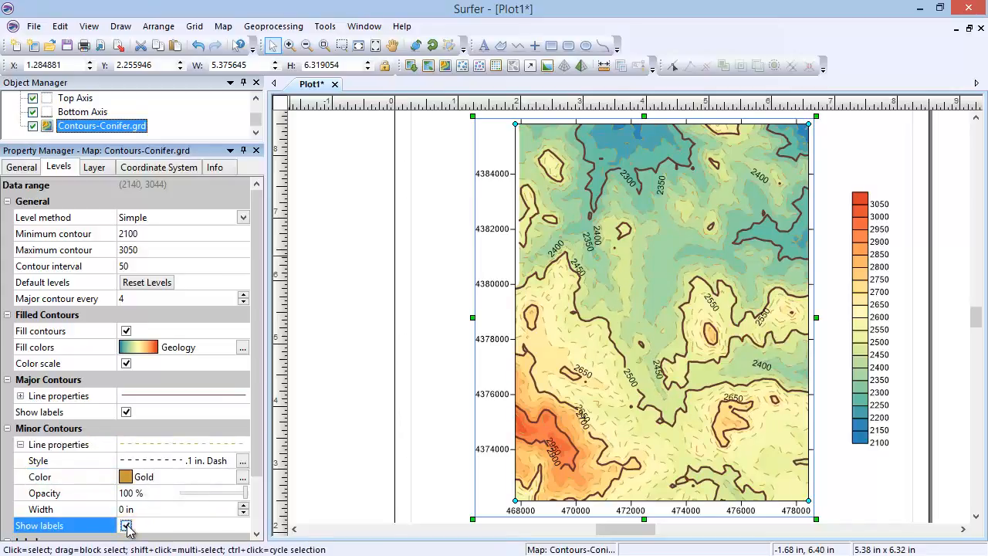
pyautogui.click(22, 446)
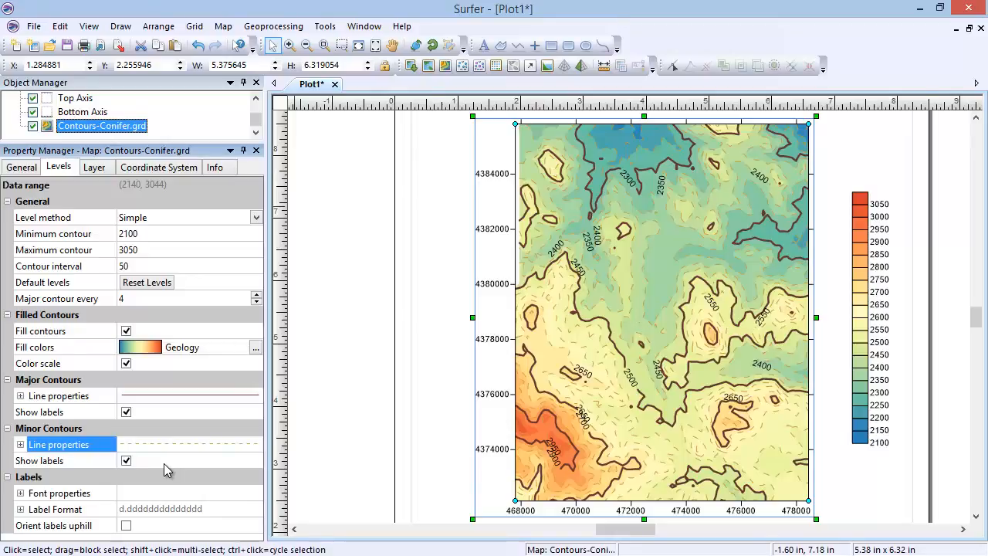
# Step: Set the contour label font to a Blue foreground color and a size of 8 points
pyautogui.click(20, 494)
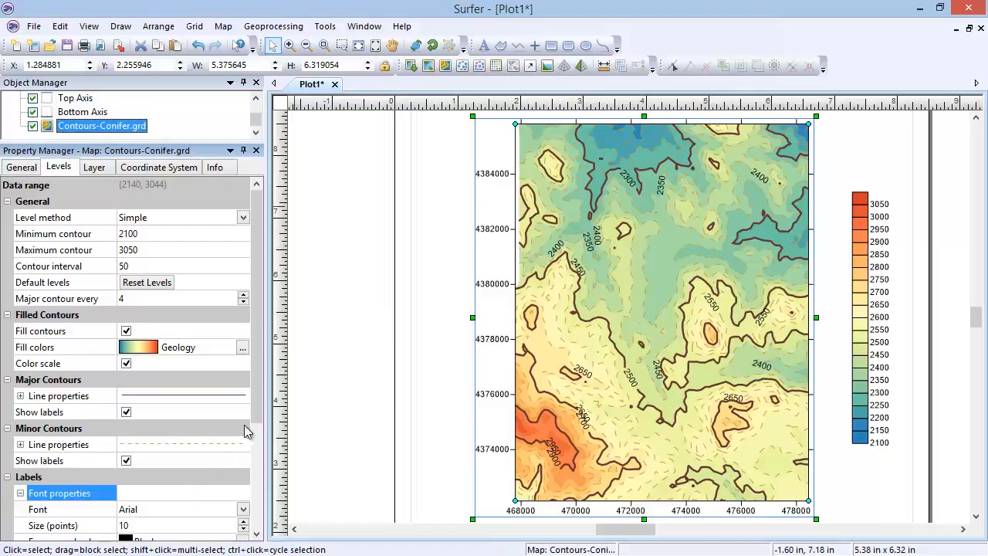
pyautogui.scroll(-4, 232, 463)
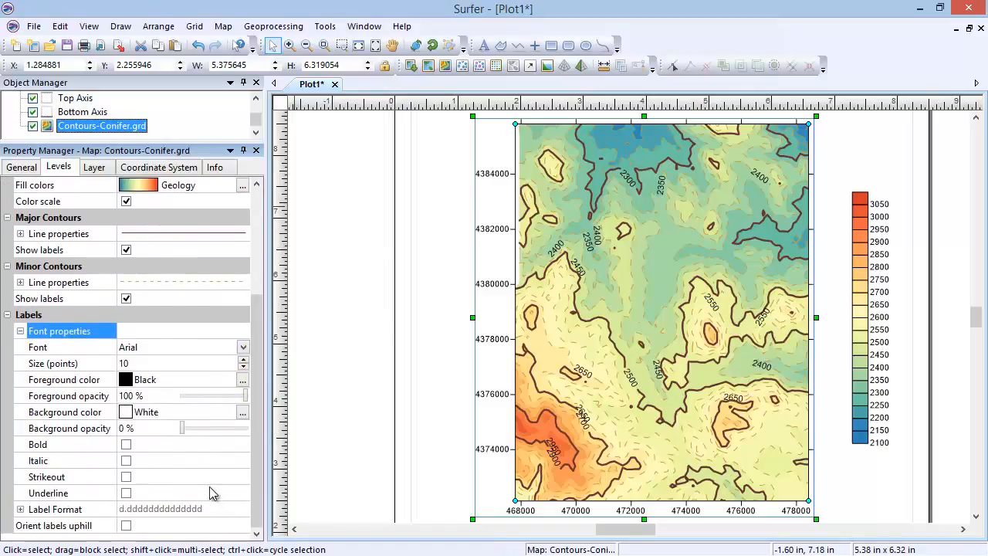
pyautogui.click(179, 382)
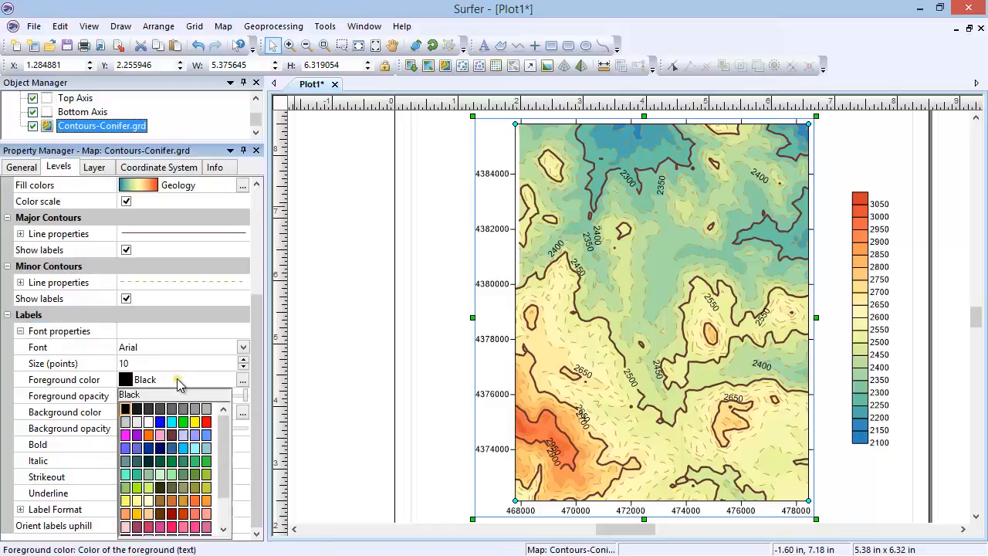
pyautogui.click(160, 422)
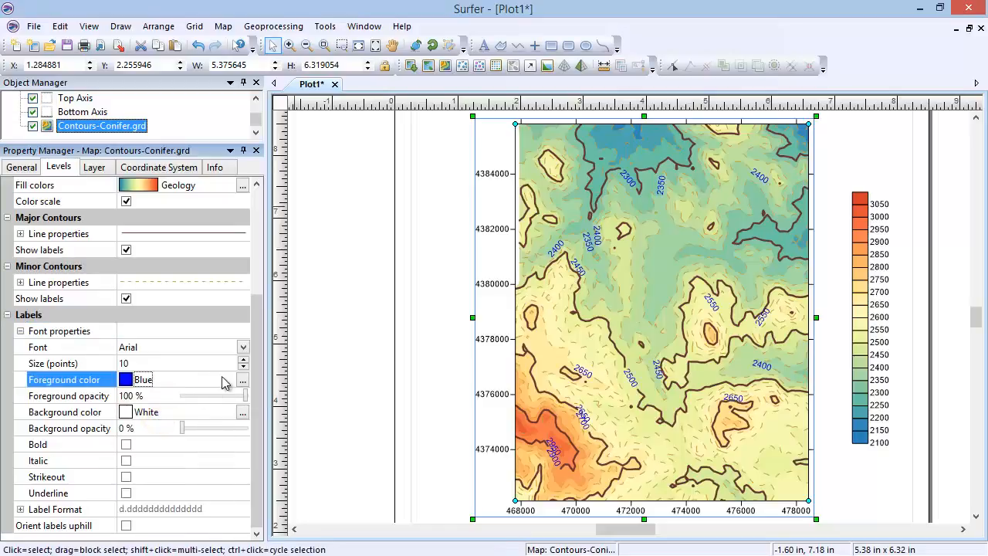
pyautogui.click(243, 369)
pyautogui.click(243, 369)
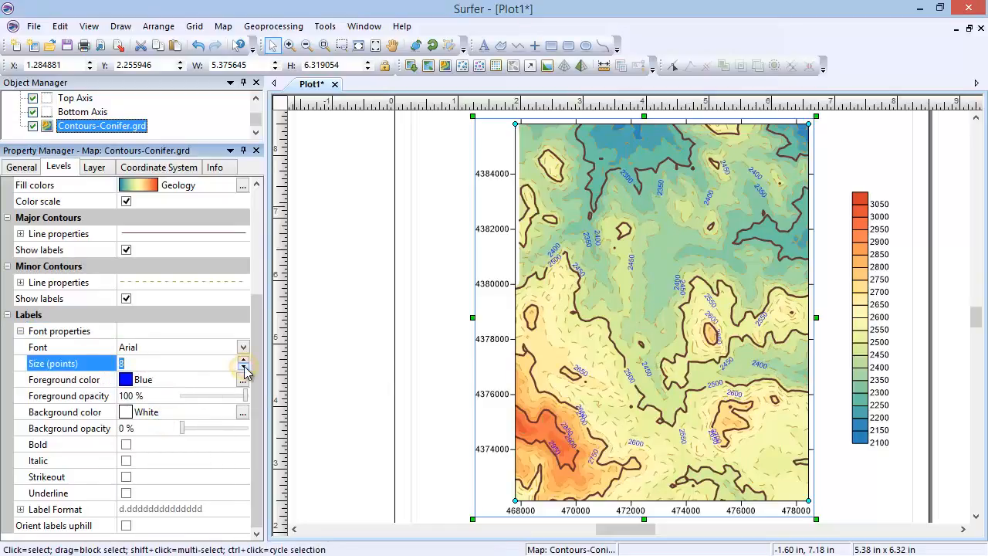
pyautogui.click(20, 330)
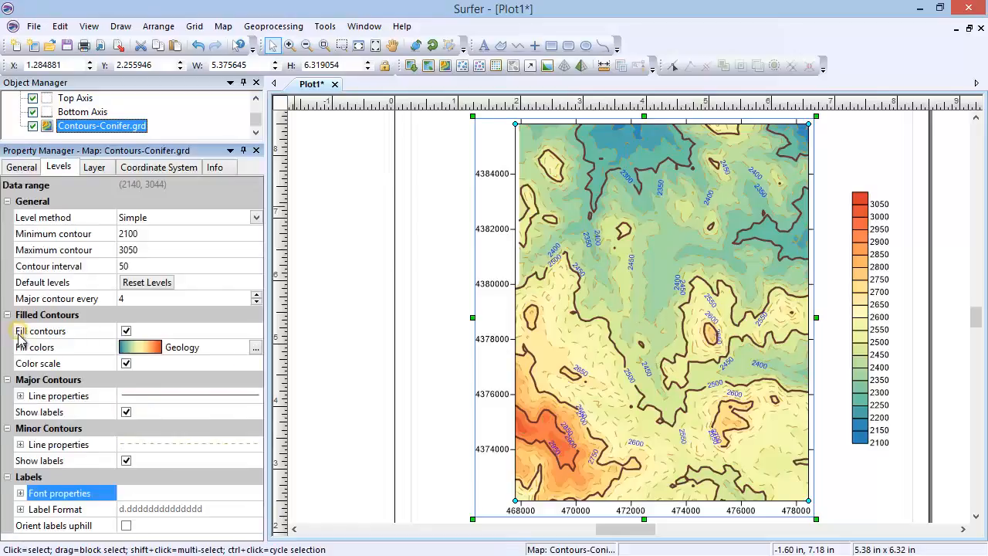
# Step: Set the contour label format to Fixed with 0 decimal digits
pyautogui.click(20, 508)
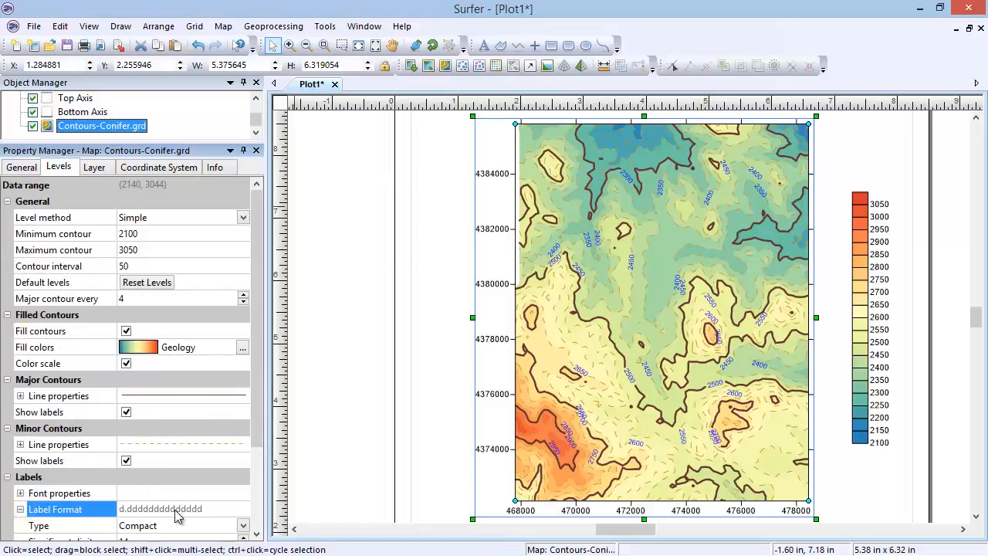
pyautogui.scroll(-2, 228, 467)
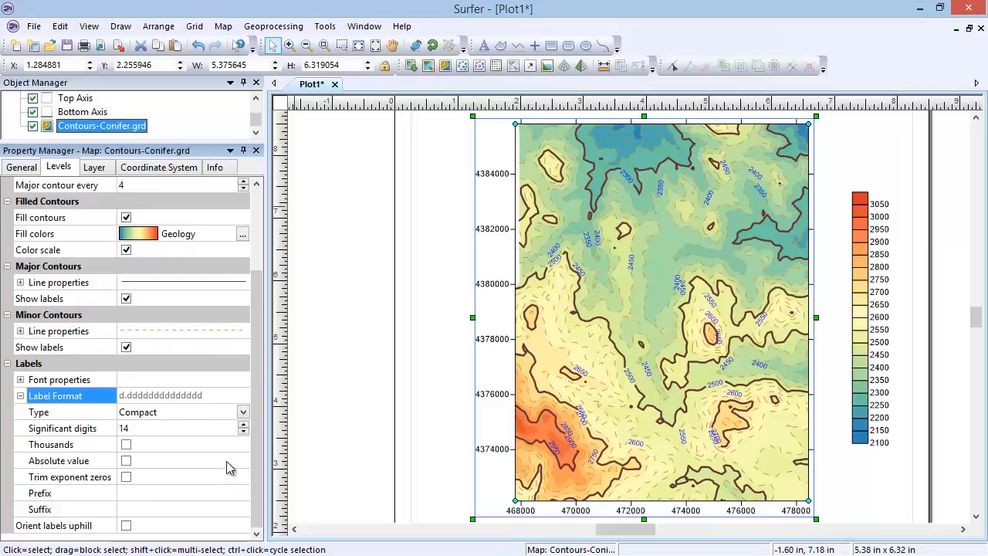
pyautogui.click(203, 414)
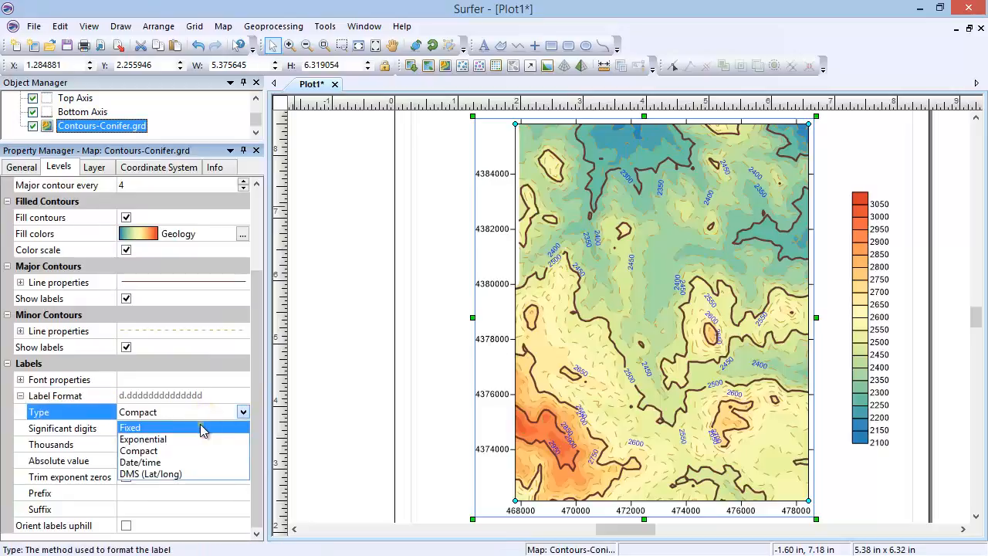
pyautogui.click(199, 426)
pyautogui.click(200, 424)
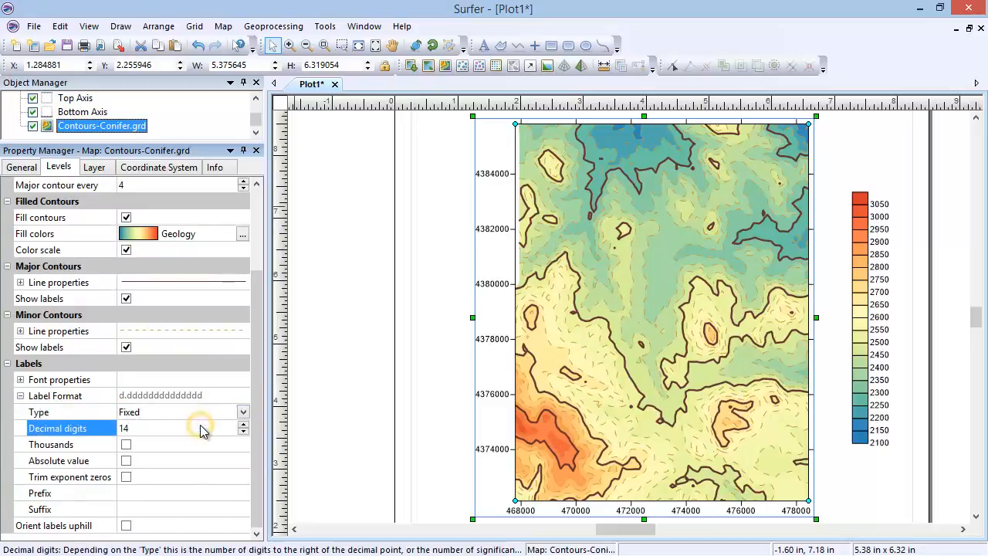
pyautogui.press('BackSpace')
pyautogui.press('BackSpace')
pyautogui.write('0')
pyautogui.press('Return')
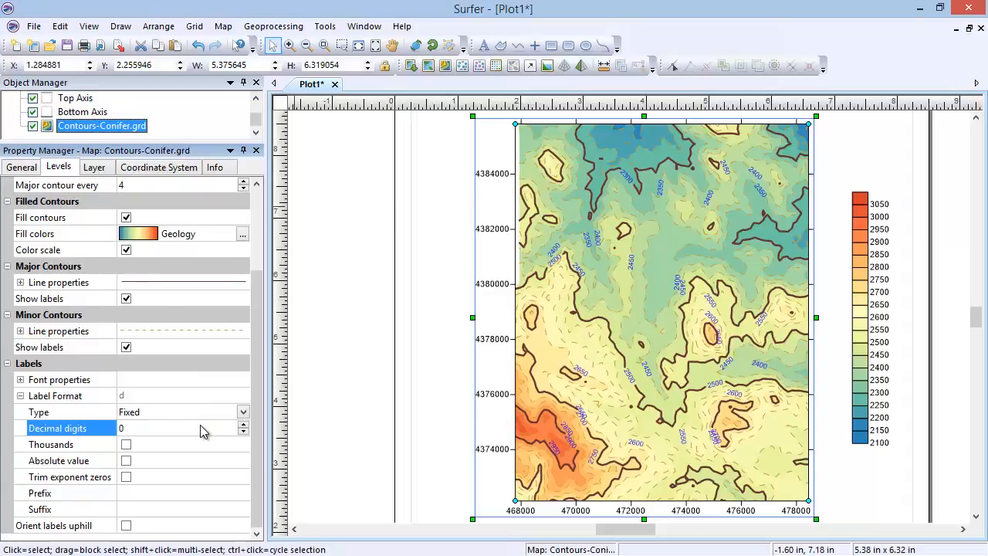
# Step: Add a space and "m" as the suffix of the contour labels
pyautogui.click(154, 510)
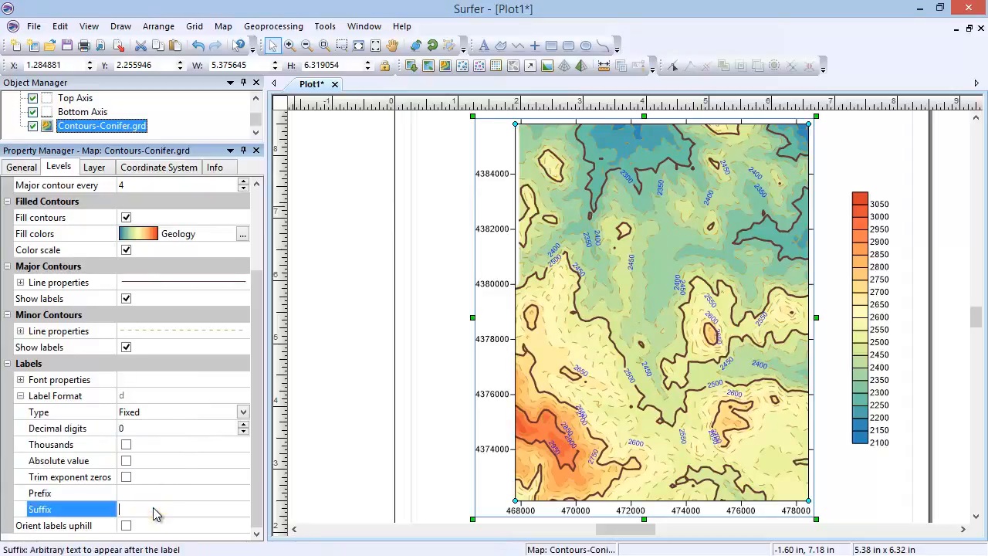
pyautogui.write('m')
pyautogui.press('Return')
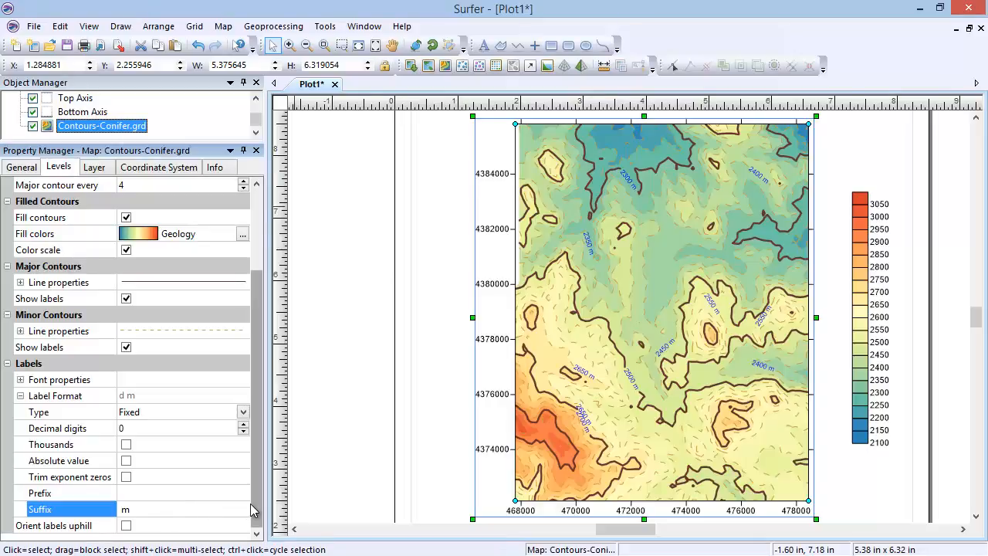
# Step: Examine the label spacing options in the Advanced contour level editor, cancel out, and return the level method to Simple
pyautogui.moveTo(254, 503); pyautogui.dragTo(254, 412)
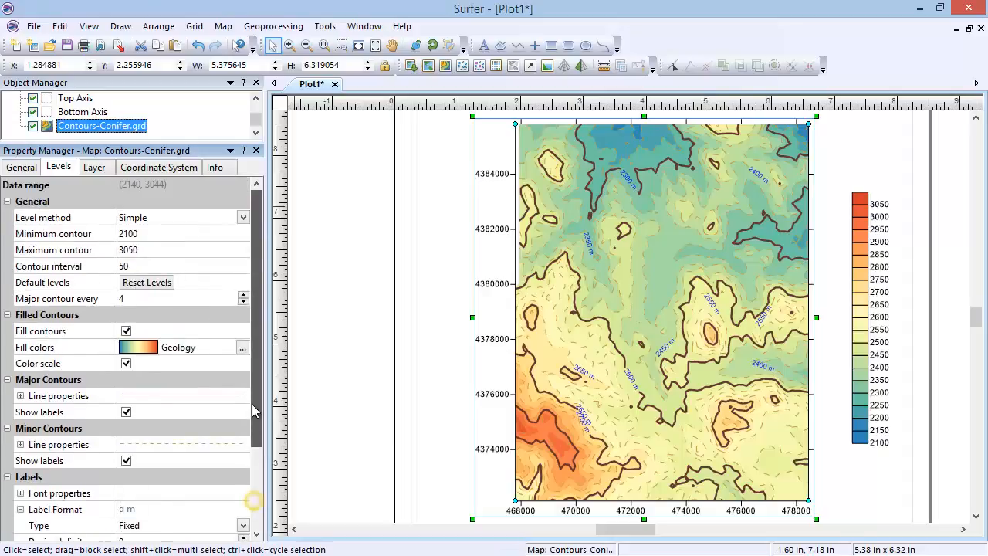
pyautogui.click(191, 221)
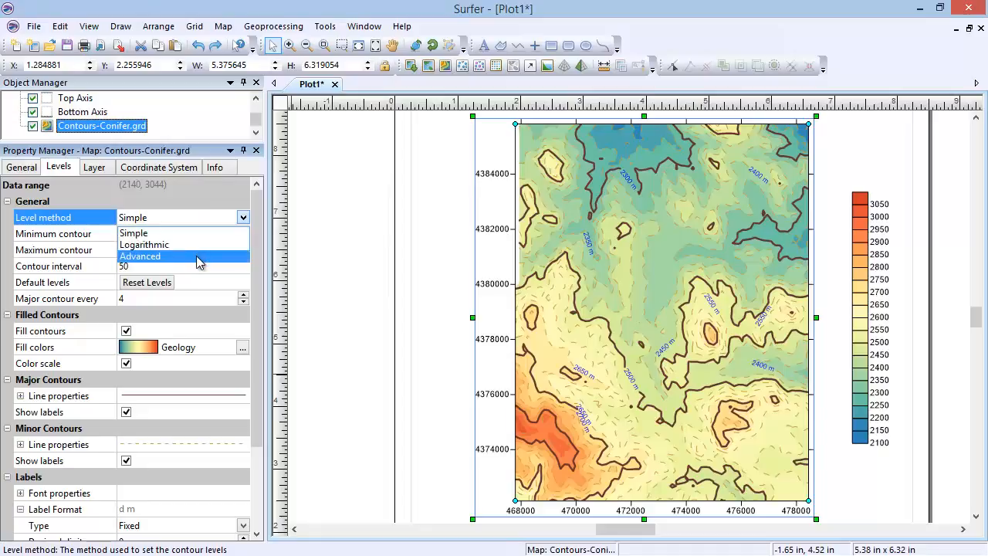
pyautogui.click(198, 257)
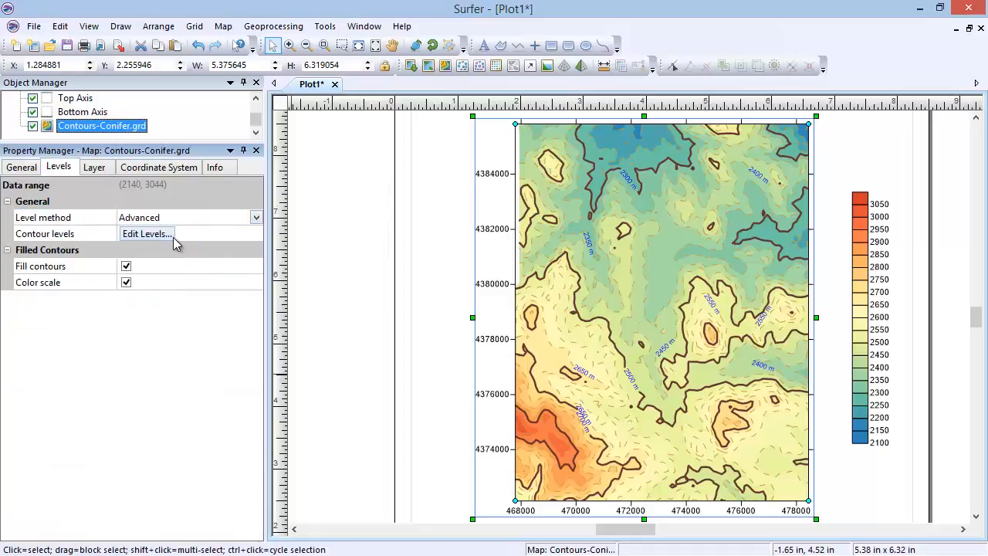
pyautogui.click(171, 234)
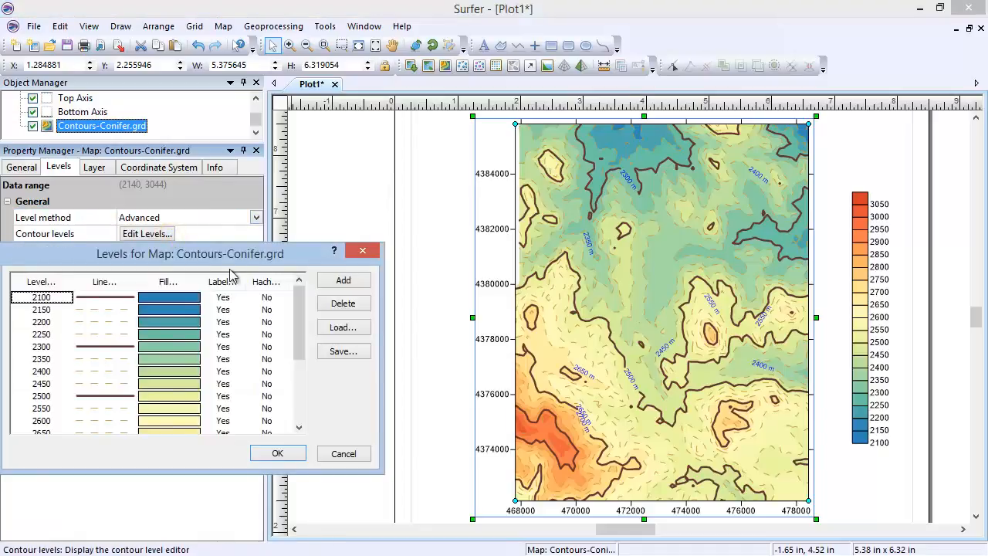
pyautogui.click(234, 289)
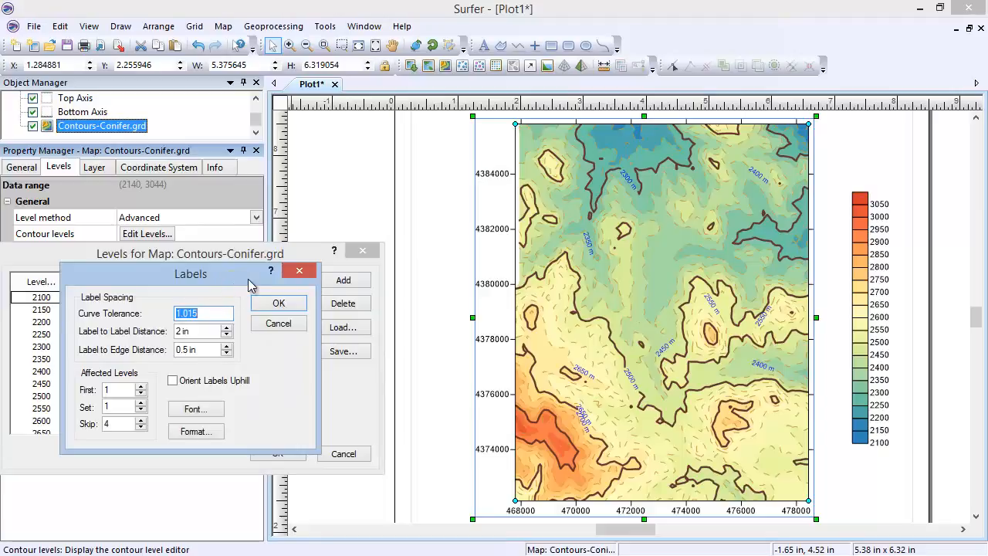
pyautogui.click(277, 324)
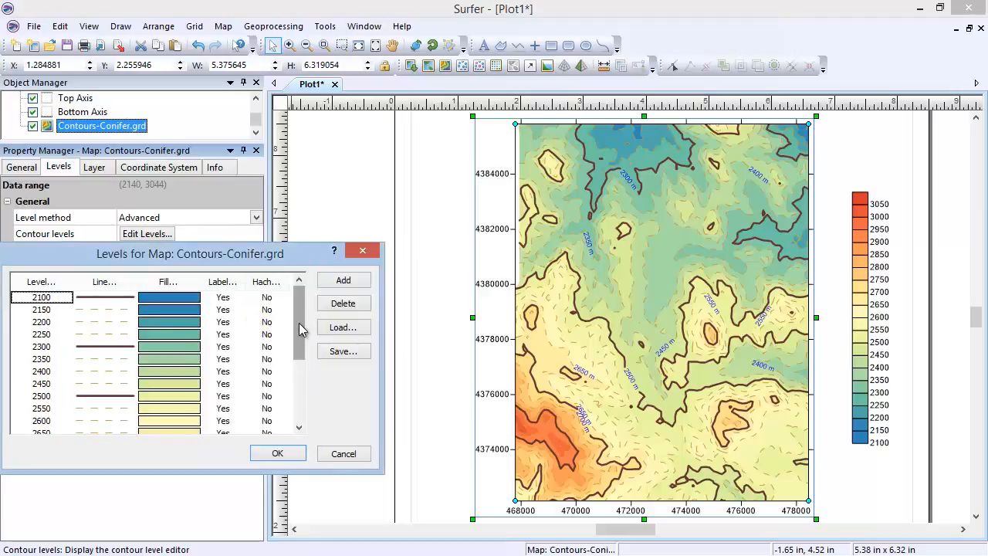
pyautogui.click(343, 453)
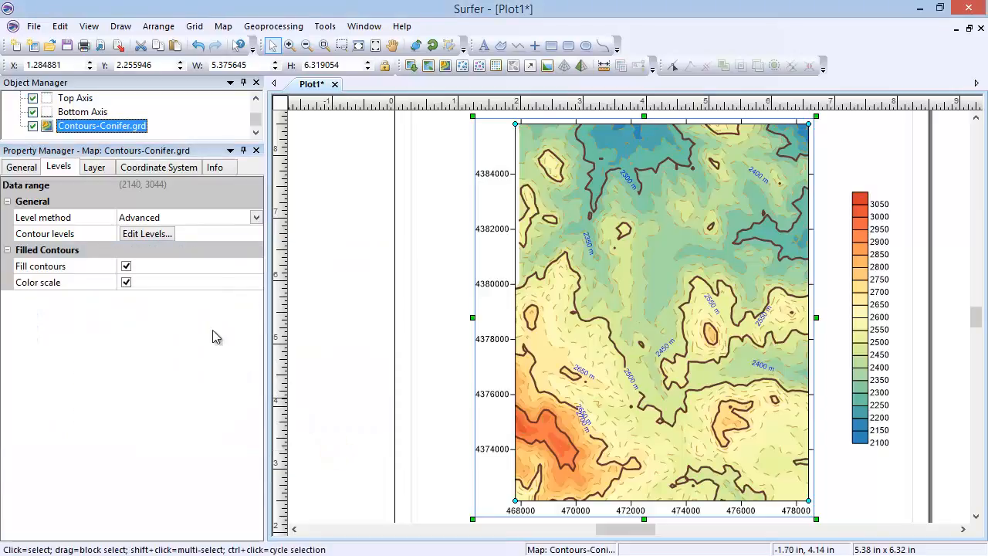
pyautogui.click(209, 218)
pyautogui.click(209, 235)
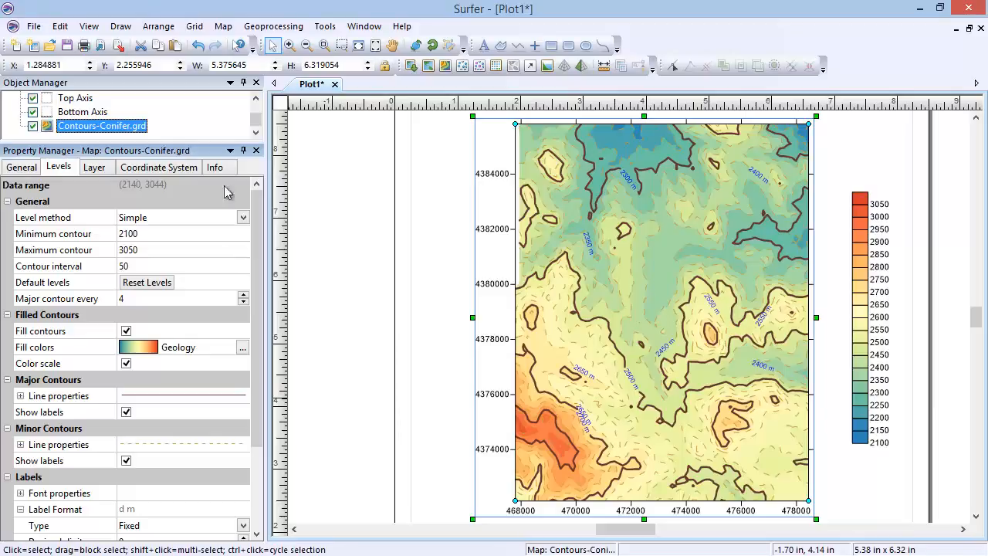
# Step: Start editing the contour labels and move the 2550 m label to the west side of its closed contour in the map's east
pyautogui.click(225, 27)
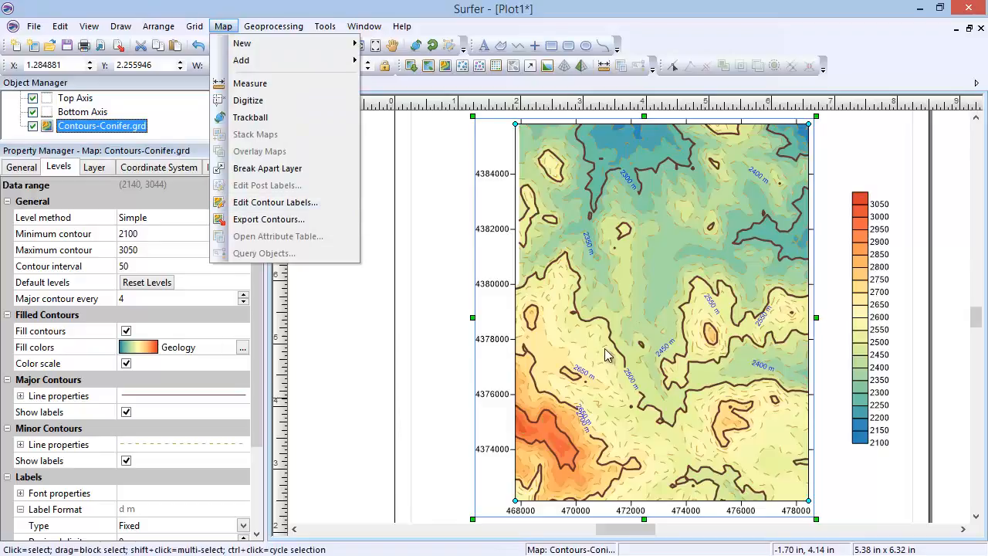
pyautogui.rightClick(654, 305)
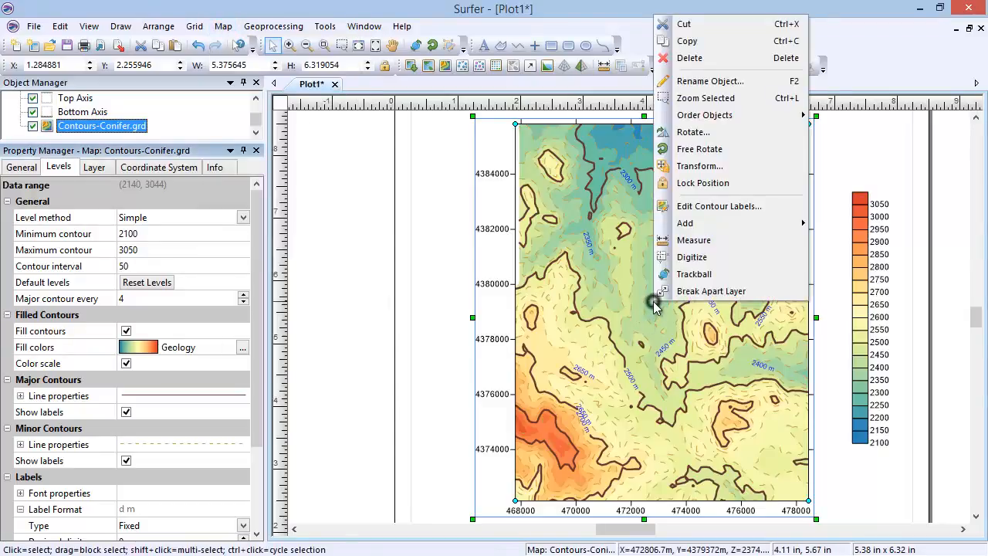
pyautogui.click(740, 208)
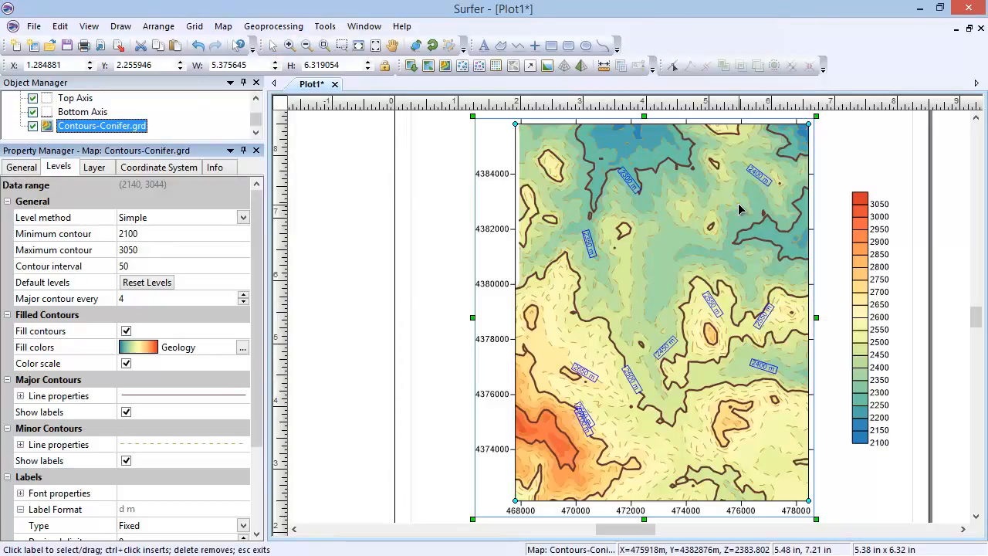
pyautogui.click(713, 307)
pyautogui.moveTo(714, 308); pyautogui.dragTo(704, 342)
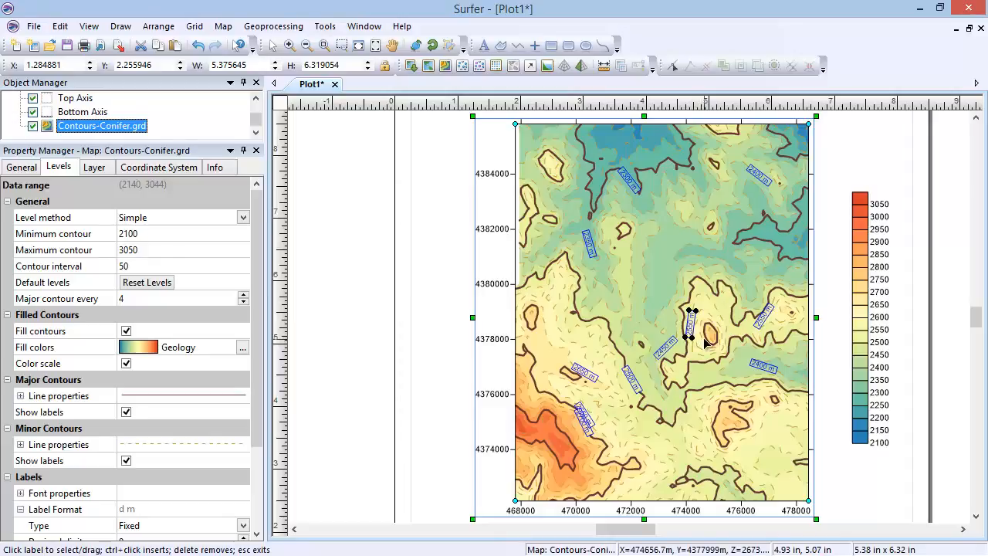
# Step: Insert additional labels on the 2300 m, 2350 m and 2500 m contours in the northern and central parts of the map
pyautogui.keyDown('ctrl'); pyautogui.click(699, 257); pyautogui.keyUp('ctrl')
pyautogui.keyDown('ctrl'); pyautogui.click(758, 241); pyautogui.keyUp('ctrl')
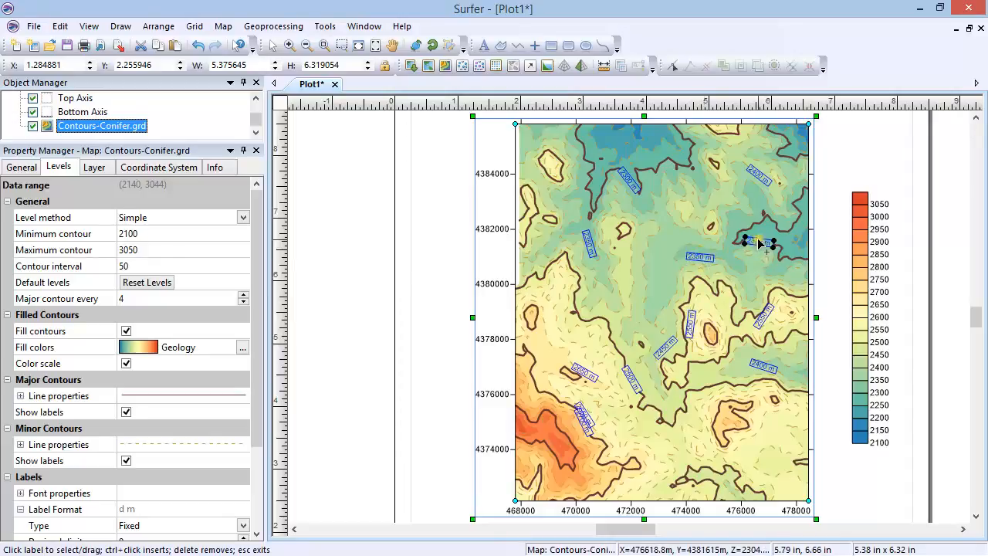
pyautogui.keyDown('ctrl'); pyautogui.click(595, 324); pyautogui.keyUp('ctrl')
pyautogui.keyDown('ctrl'); pyautogui.click(570, 264); pyautogui.keyUp('ctrl')
pyautogui.click(688, 168)
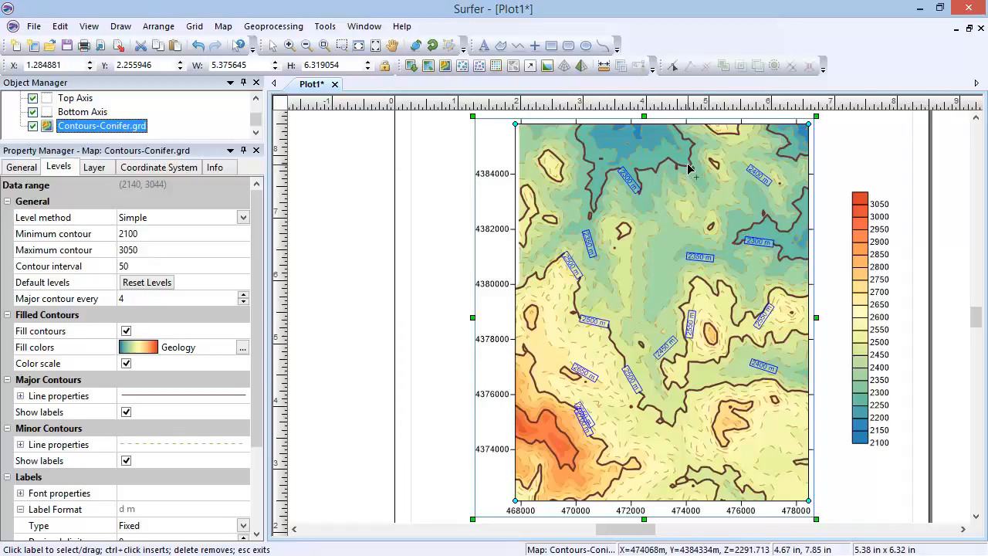
pyautogui.keyDown('ctrl'); pyautogui.click(683, 162); pyautogui.keyUp('ctrl')
pyautogui.keyDown('ctrl'); pyautogui.click(739, 216); pyautogui.keyUp('ctrl')
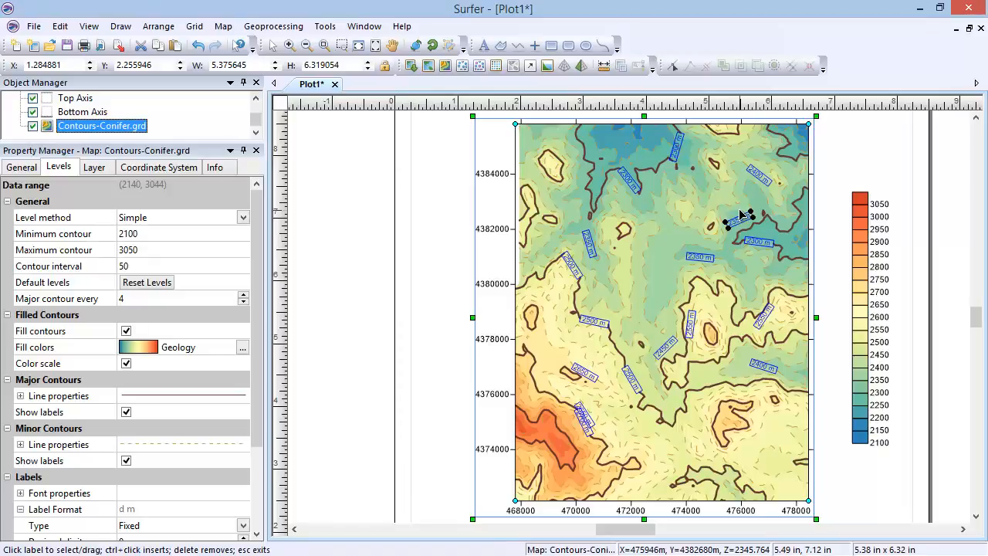
# Step: Delete the two newly inserted 2350 m labels and finish editing the contour labels
pyautogui.press('Delete')
pyautogui.press('Delete')
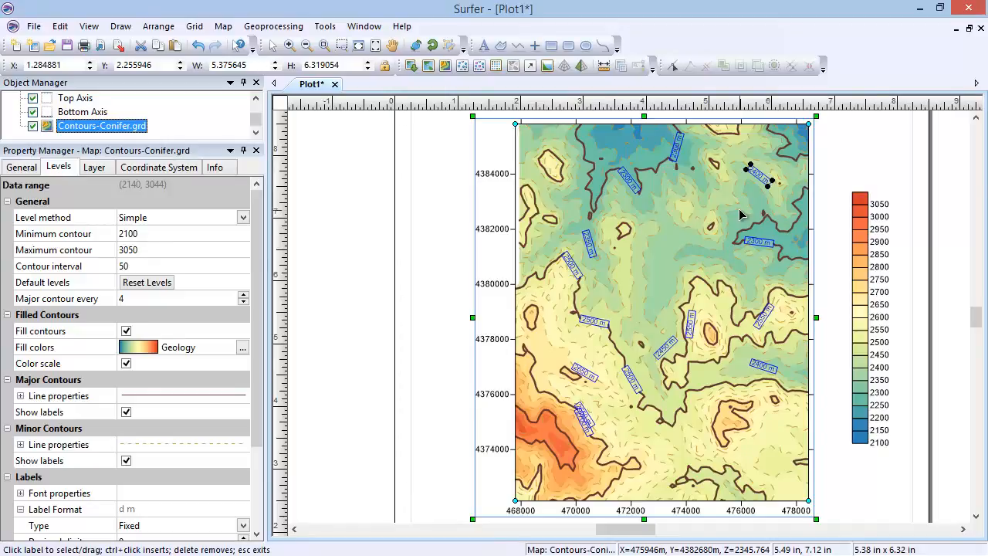
pyautogui.press('Escape')
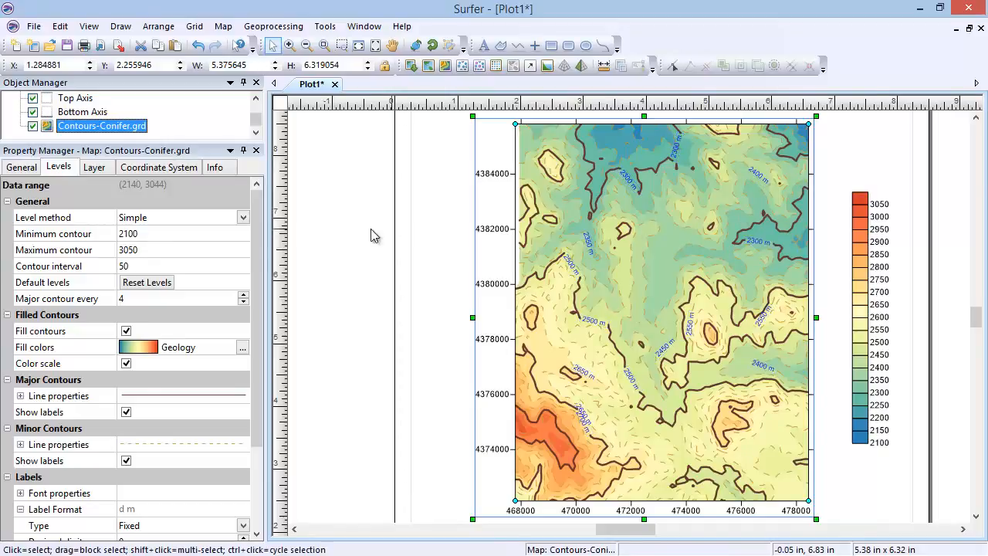
# Step: Try a contour layer opacity of 49 % and restore it to 100 %
pyautogui.click(102, 171)
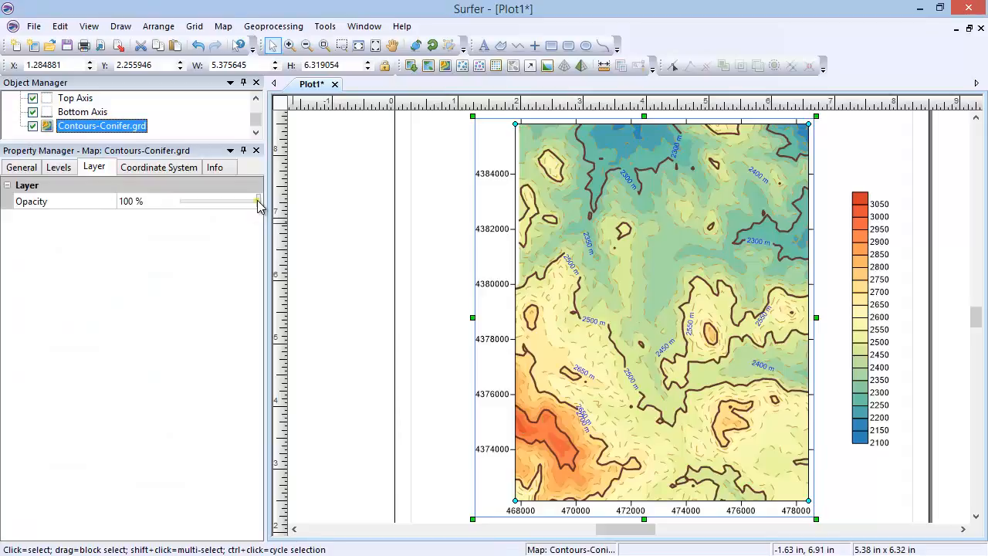
pyautogui.moveTo(259, 203); pyautogui.dragTo(220, 210)
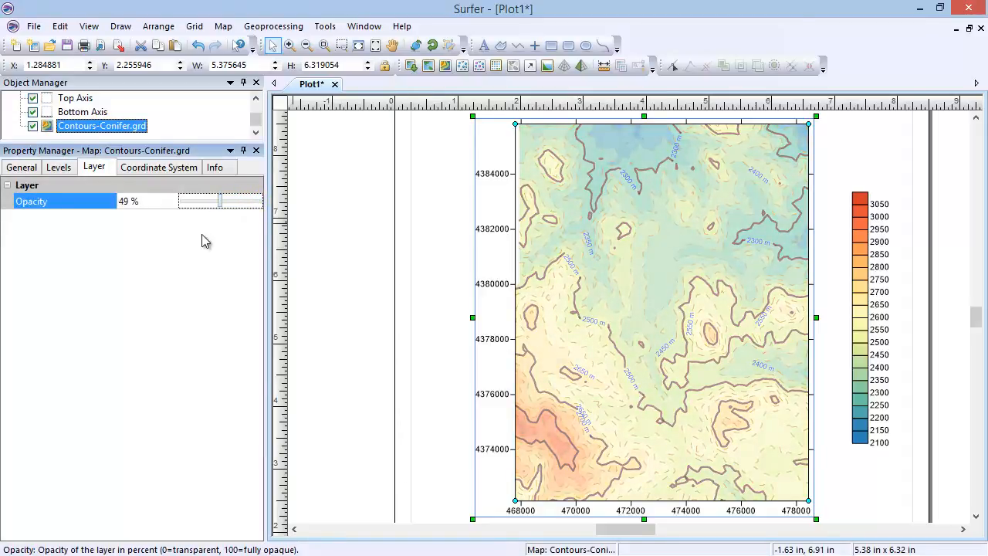
pyautogui.doubleClick(128, 202)
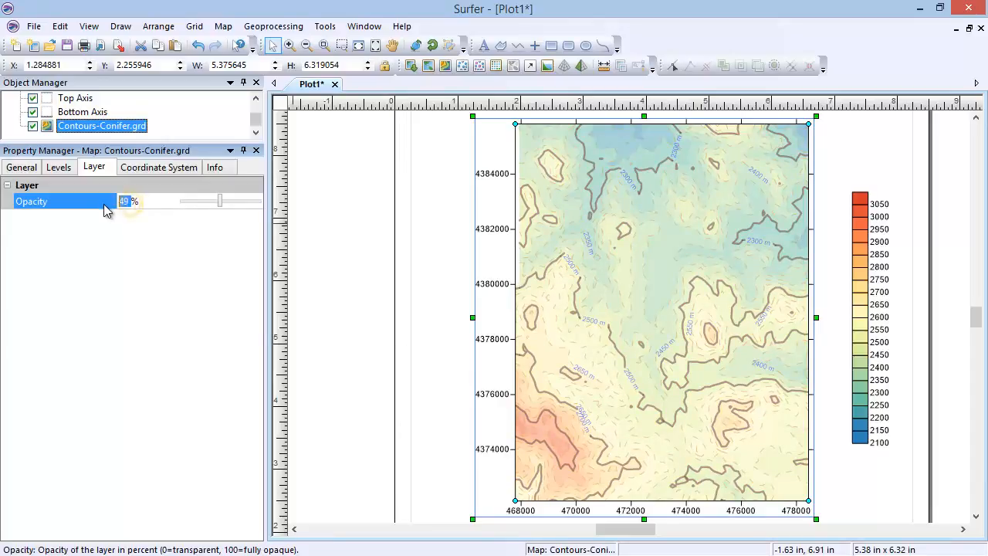
pyautogui.write('100')
pyautogui.press('Return')
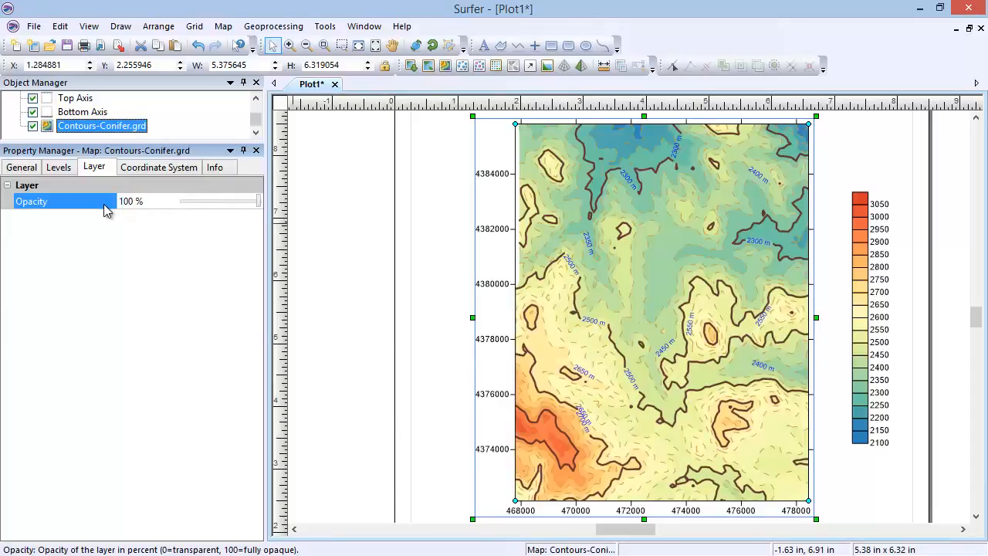
# Step: Examine the contour layer's source coordinate system and the available systems, keeping North America NAD27 UTM zone 13N
pyautogui.click(174, 169)
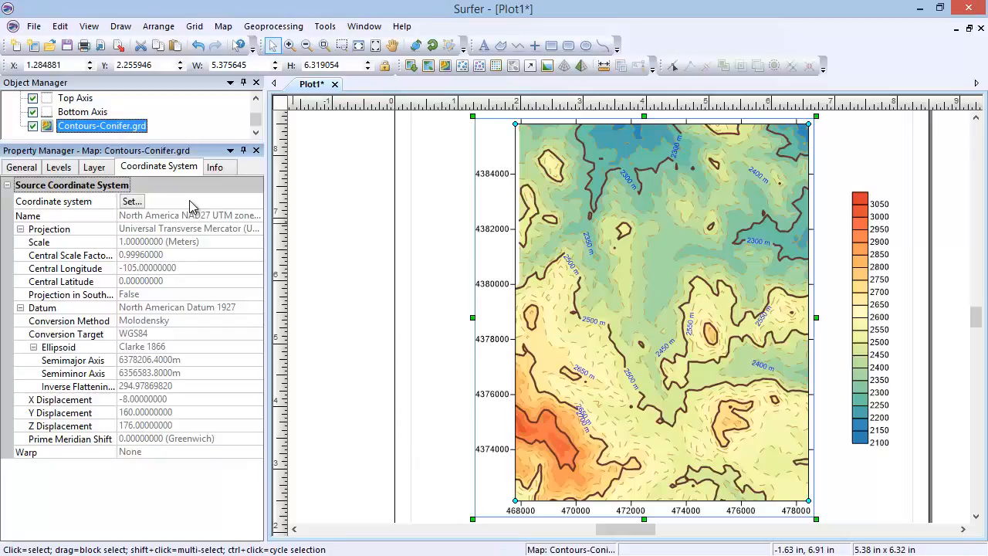
pyautogui.click(130, 201)
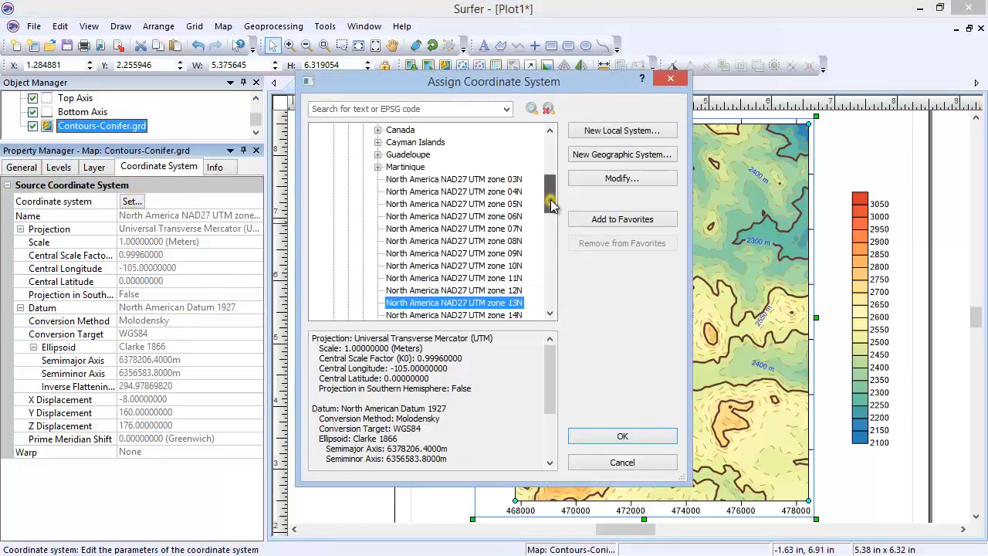
pyautogui.scroll(2, 549, 194)
pyautogui.scroll(3, 552, 189)
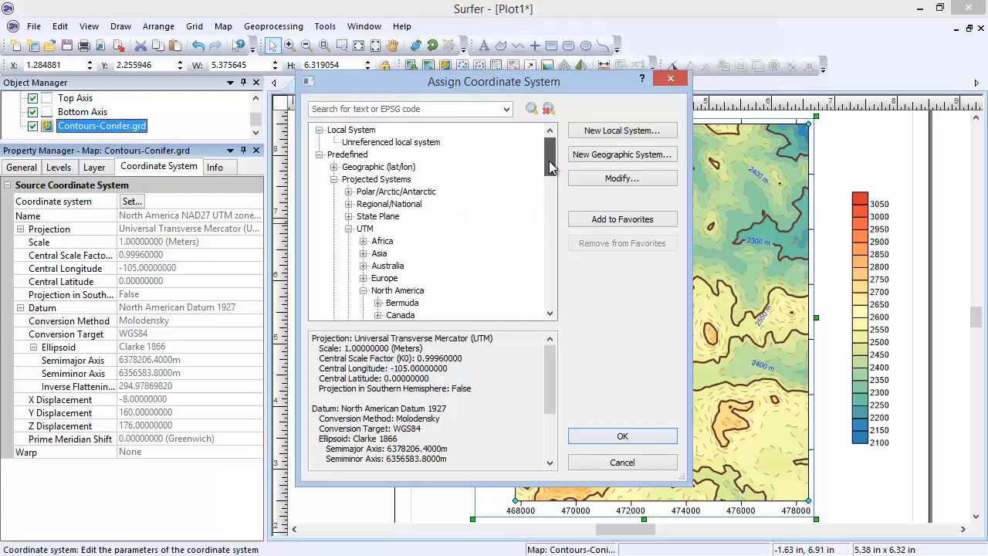
pyautogui.click(595, 439)
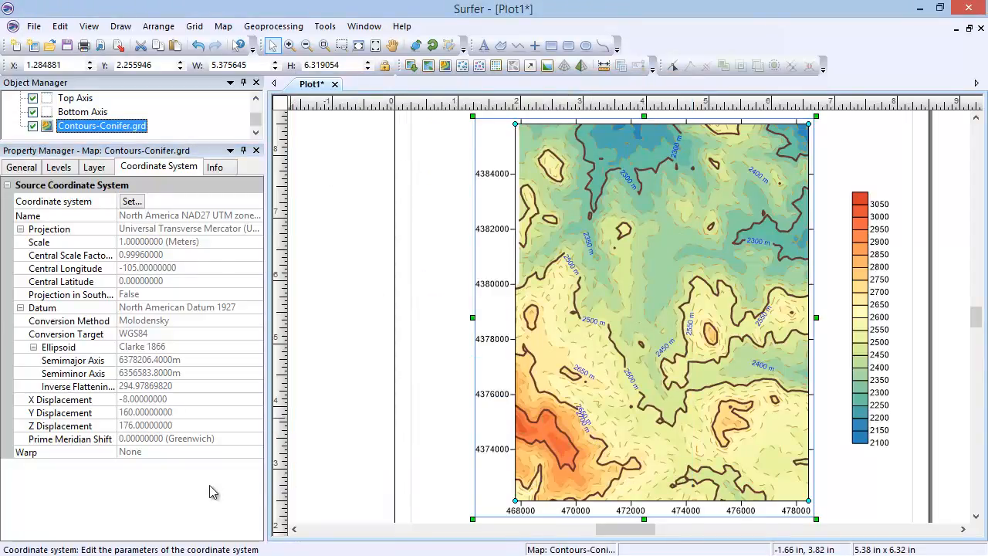
# Step: Open the contour layer's attribute information
pyautogui.click(219, 169)
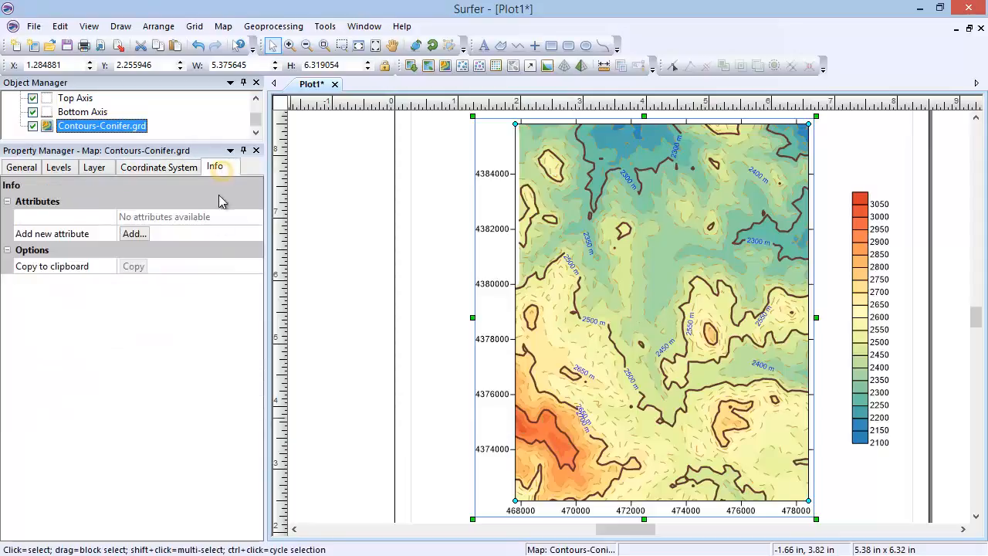